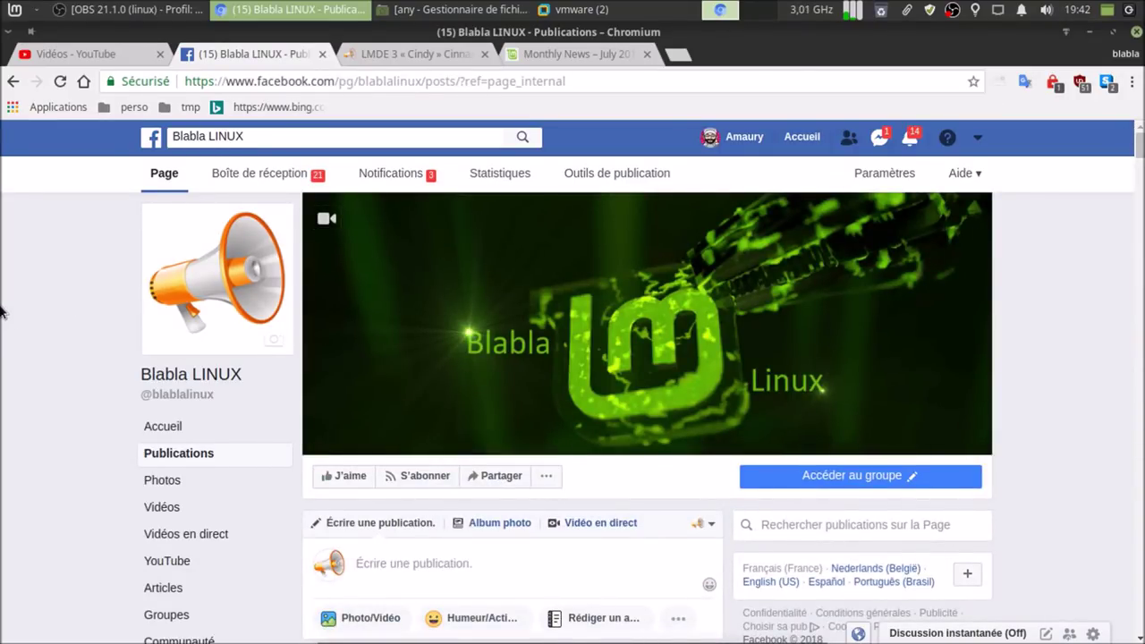
- Switch Chromium to the 'Vidéos - YouTube' tab showing the 372-video manager list
{"action": "left_click", "coordinate": [88, 51]}
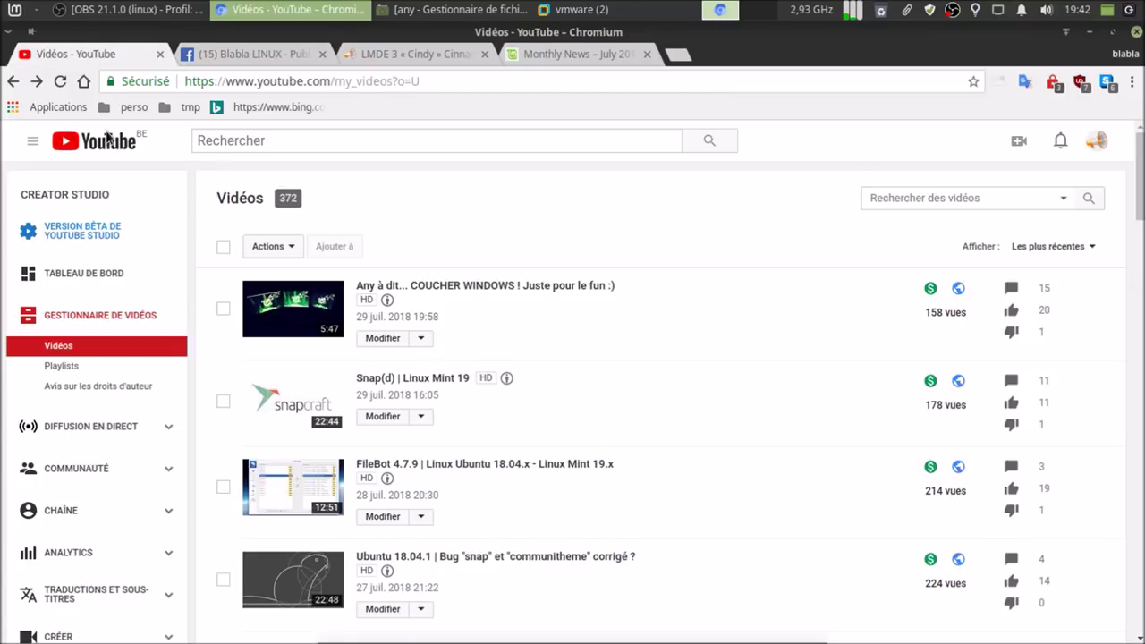
- Visit Ma chaîne, then close the YouTube, Facebook and LMDE 3 article tabs and Chromium
{"action": "left_click", "coordinate": [31, 143]}
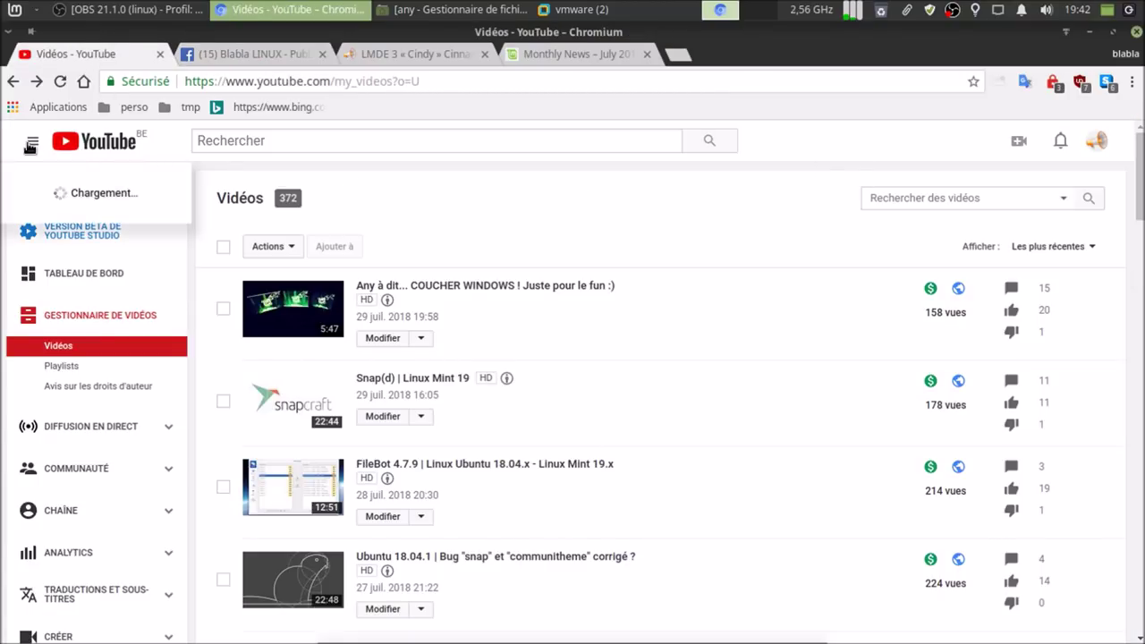
{"action": "left_click", "coordinate": [53, 208]}
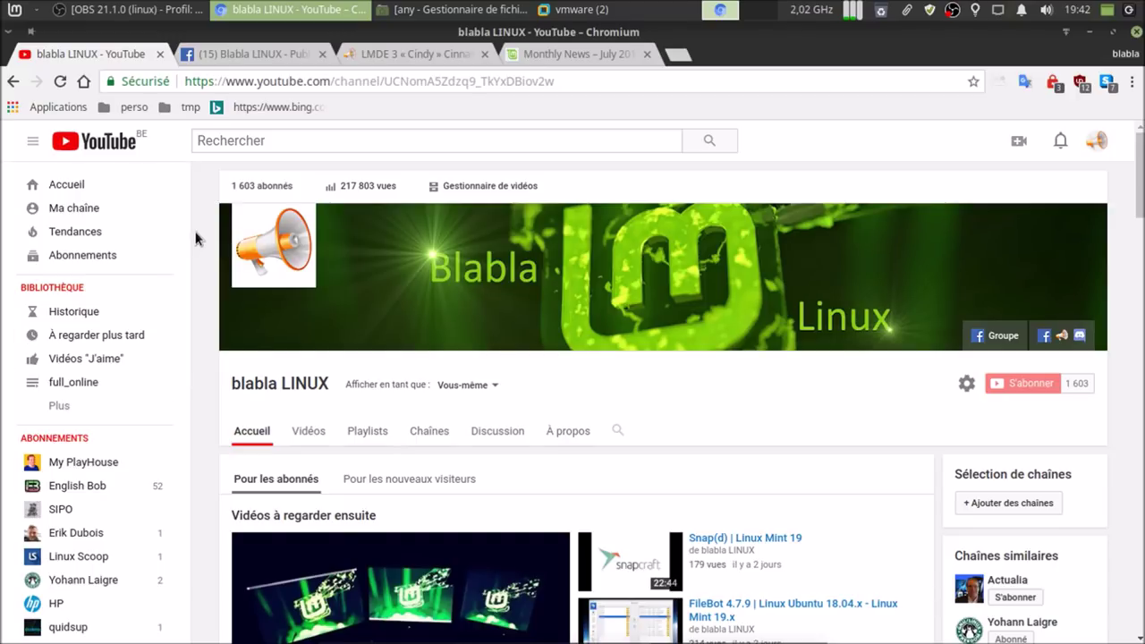
{"action": "left_click", "coordinate": [160, 54]}
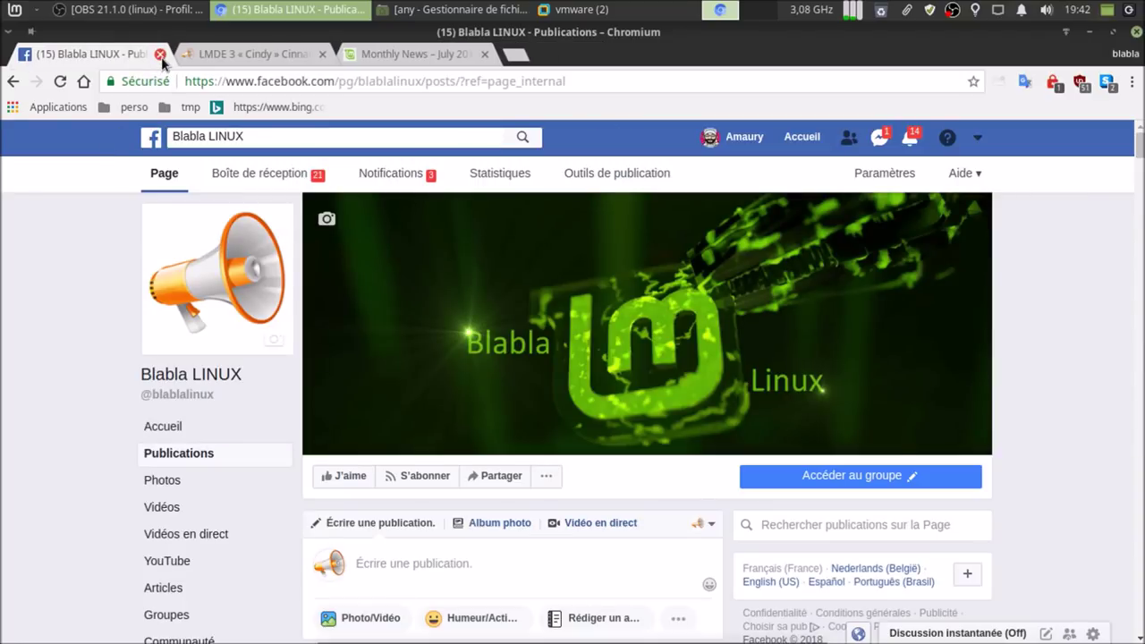
{"action": "left_click", "coordinate": [160, 53]}
{"action": "left_click", "coordinate": [160, 54]}
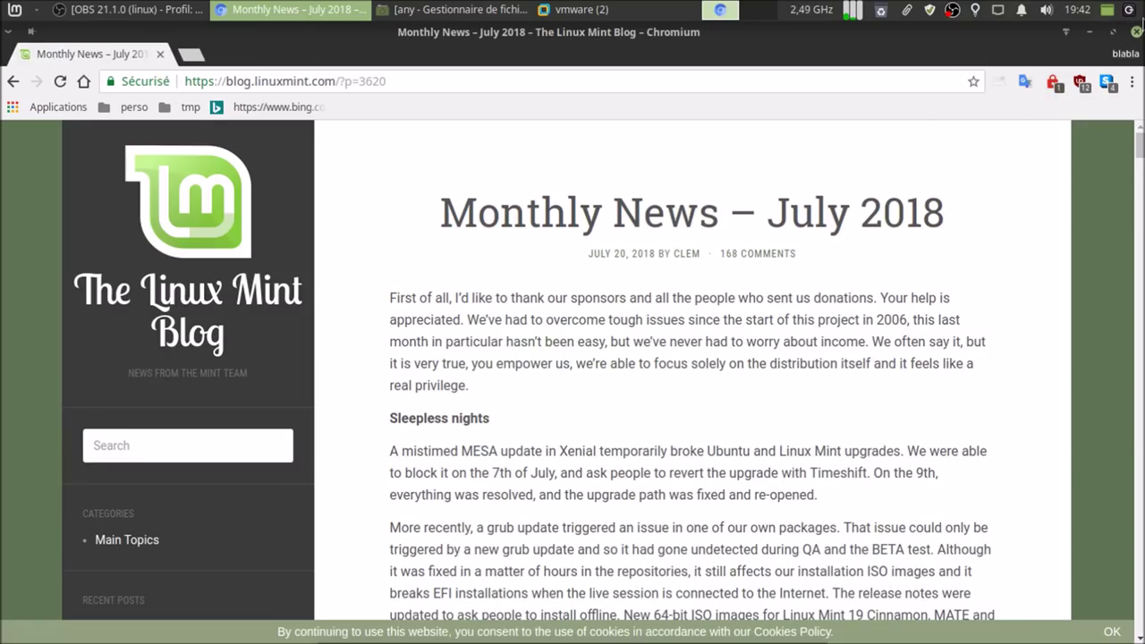
{"action": "left_click", "coordinate": [1135, 31]}
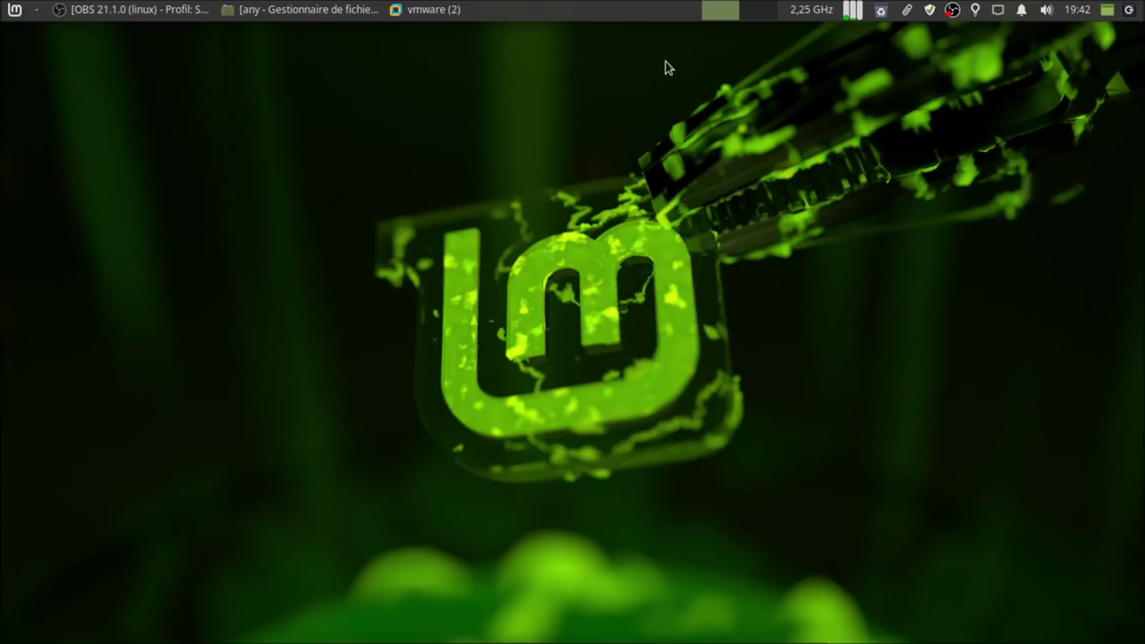
- Open a fresh VMware Workstation window and recopy the lmde-3 ISO file name from clipboard history
{"action": "left_click", "coordinate": [448, 10]}
{"action": "left_click", "coordinate": [451, 31]}
{"action": "left_click", "coordinate": [452, 9]}
{"action": "left_click", "coordinate": [457, 54]}
{"action": "left_click", "coordinate": [12, 52]}
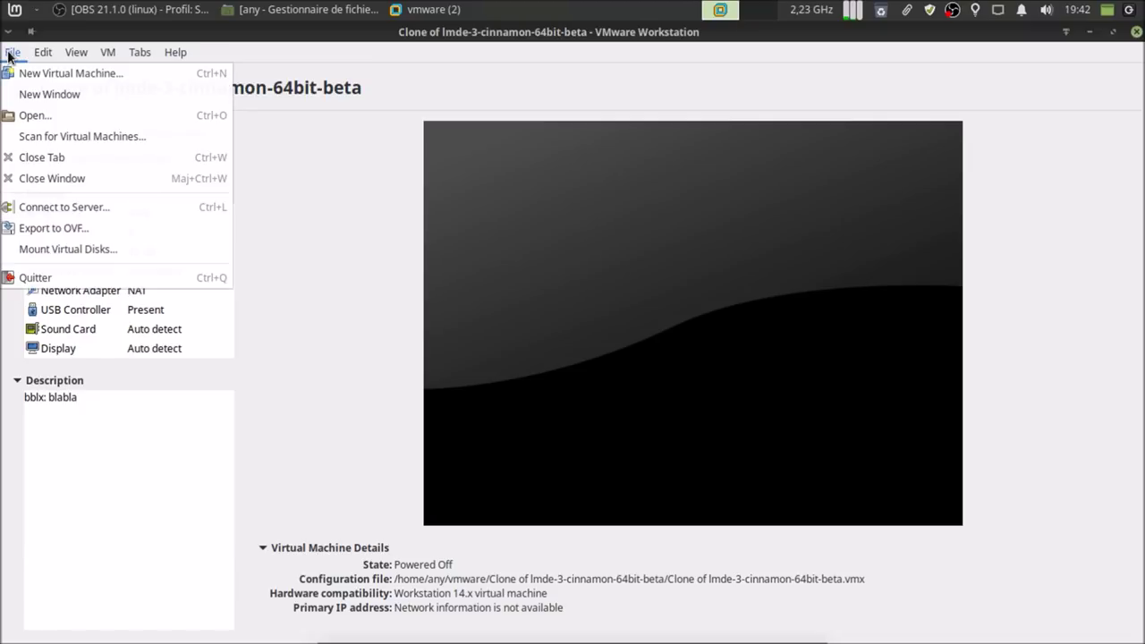
{"action": "left_click", "coordinate": [31, 93]}
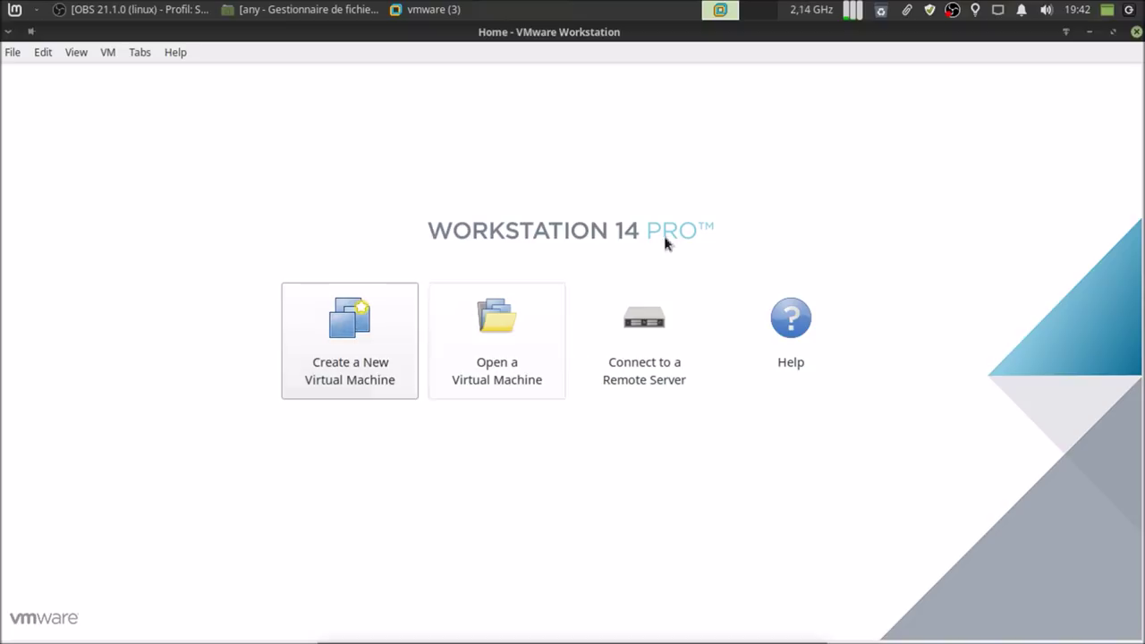
{"action": "left_click", "coordinate": [904, 13]}
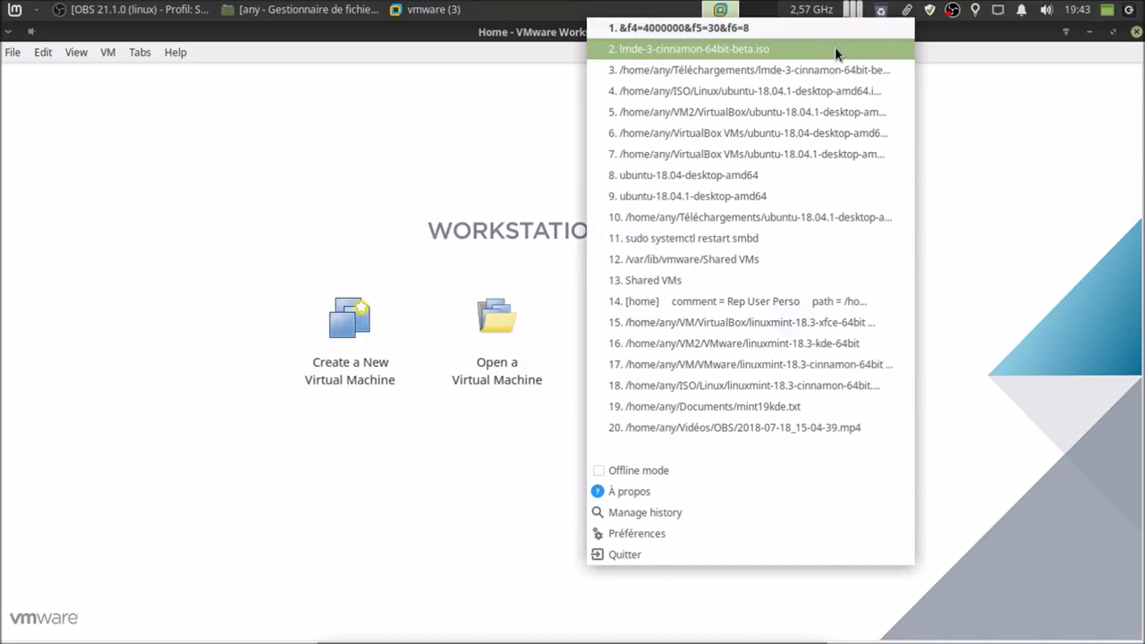
{"action": "left_click", "coordinate": [835, 46]}
- Start a new virtual machine wizard set to install the operating system later
{"action": "left_click", "coordinate": [349, 327]}
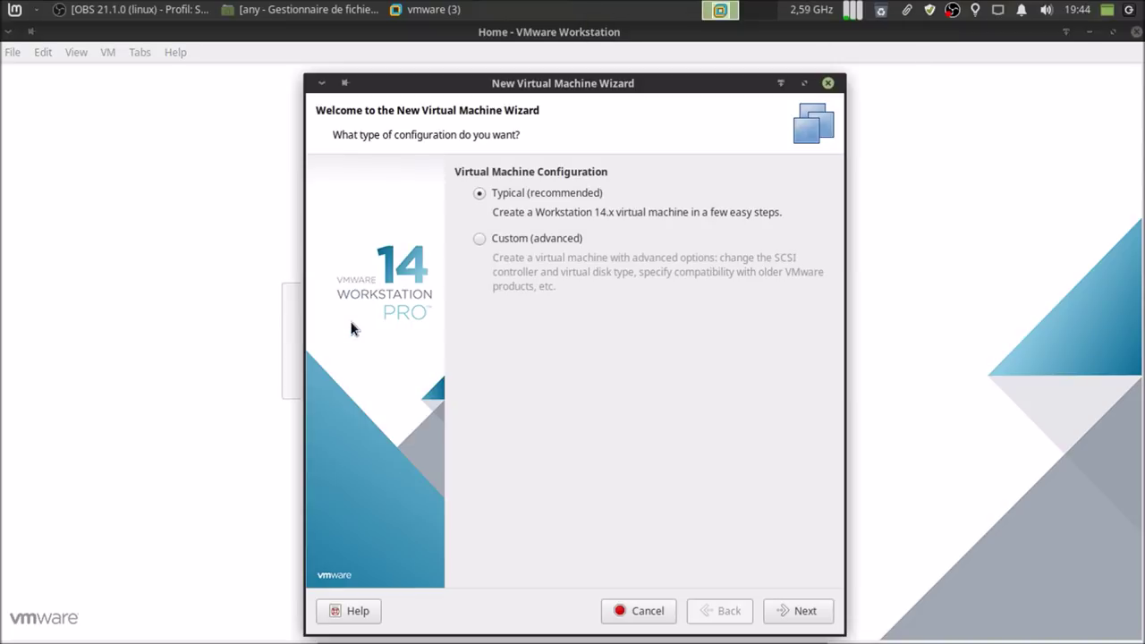
{"action": "left_click", "coordinate": [798, 611]}
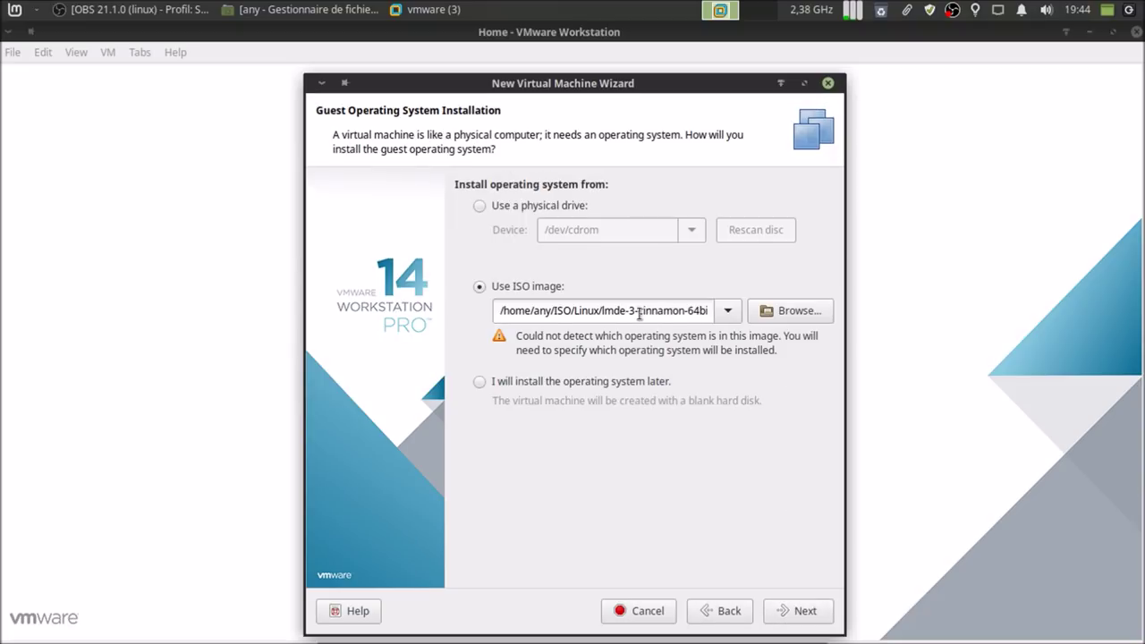
{"action": "left_click", "coordinate": [553, 380]}
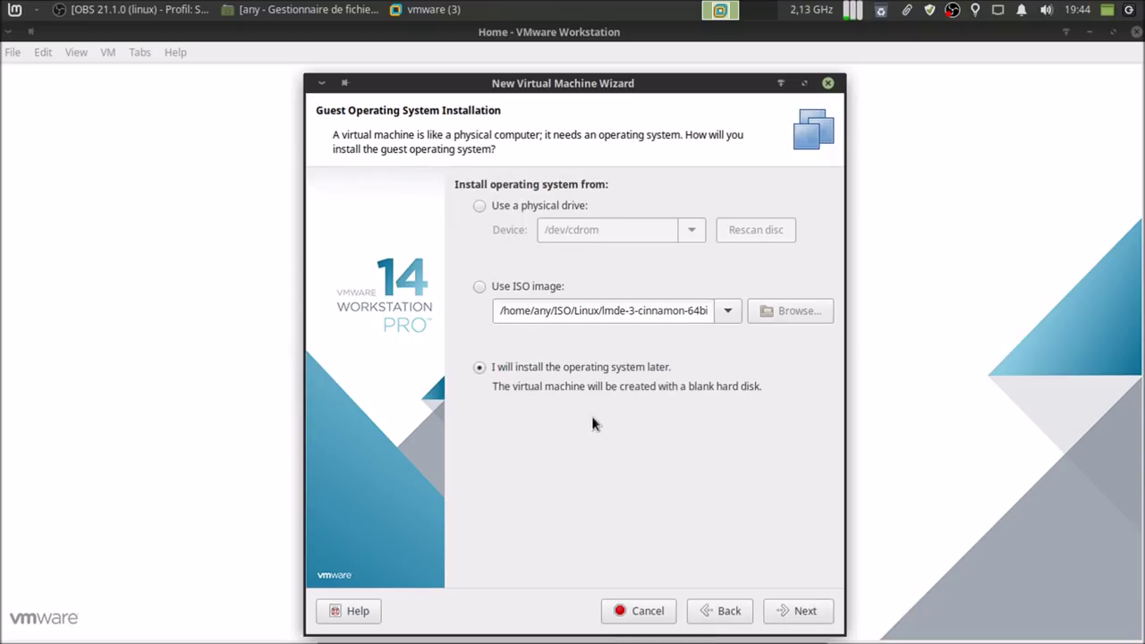
{"action": "left_click", "coordinate": [805, 611]}
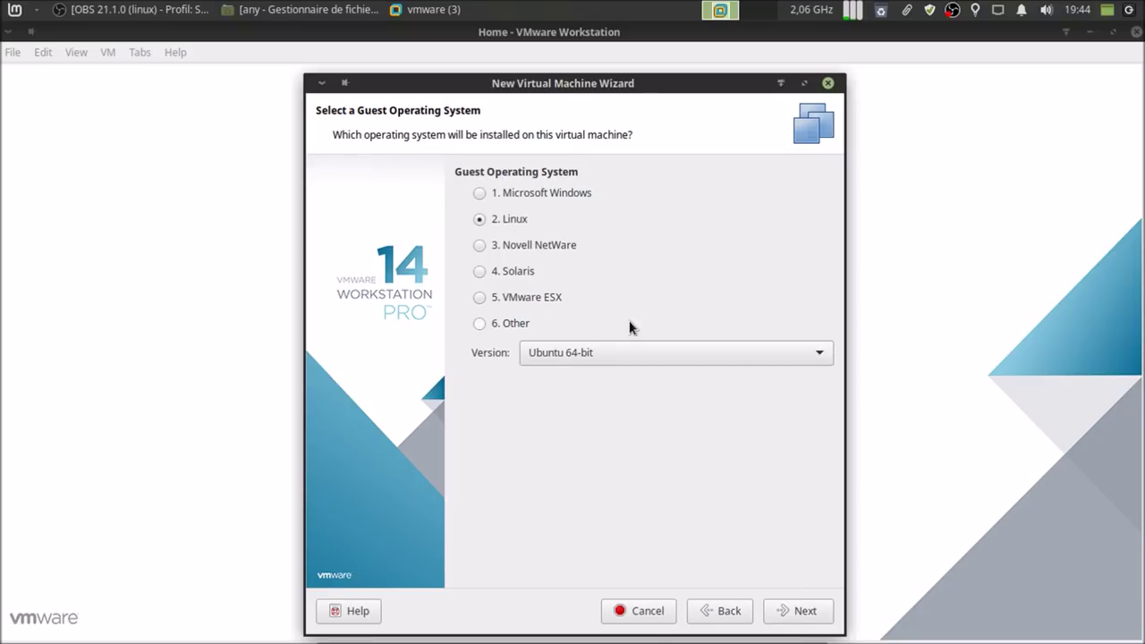
- Name the VM lmde-3-cinnamon-64bit-beta-TUTO using the pasted ISO name
{"action": "left_click", "coordinate": [805, 612]}
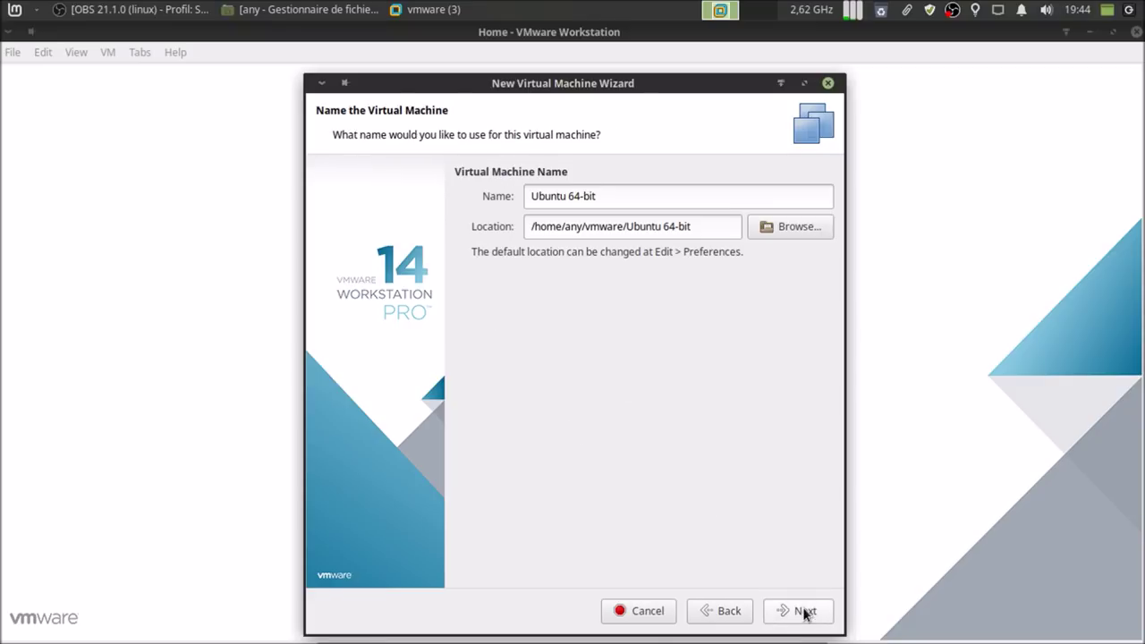
{"action": "triple_click", "coordinate": [616, 194]}
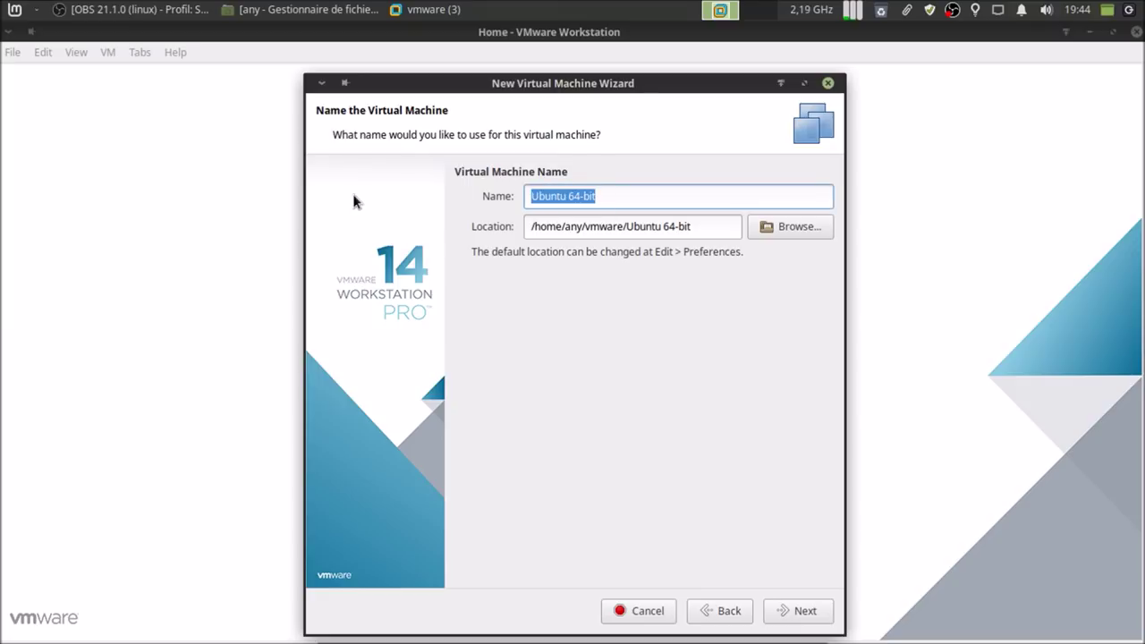
{"action": "type", "text": "lmde-3-cinnamon-64bit-beta.iso"}
{"action": "key", "text": "BackSpace"}
{"action": "key", "text": "BackSpace"}
{"action": "key", "text": "BackSpace"}
{"action": "type", "text": "-"}
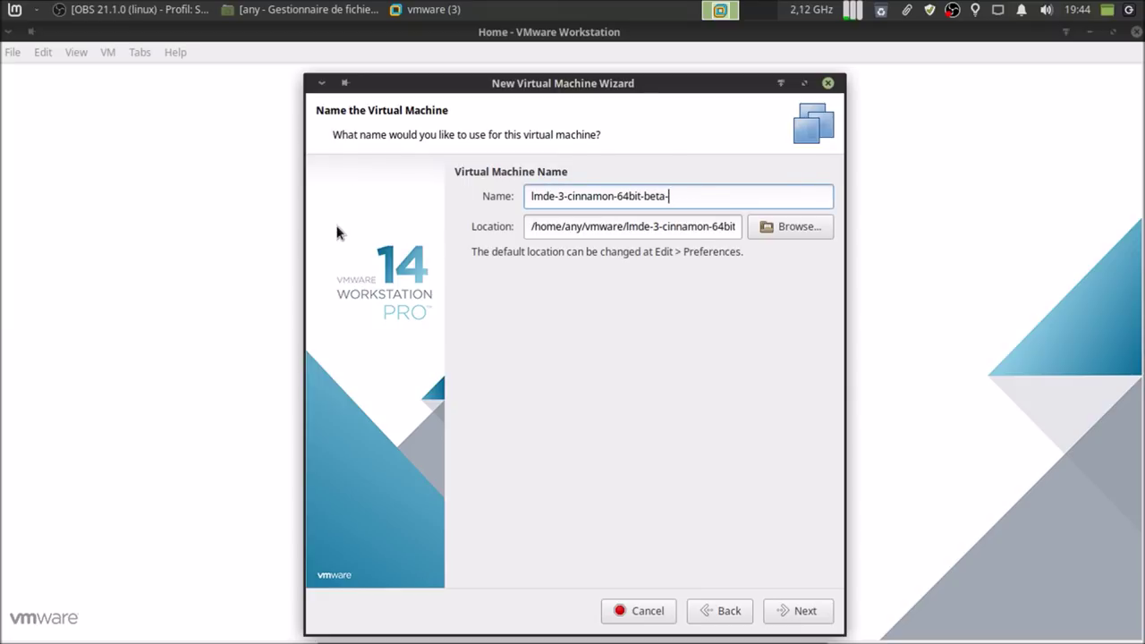
{"action": "type", "text": "TUTO"}
- Set the virtual disk to 40 GB stored as a single file
{"action": "left_click", "coordinate": [801, 612]}
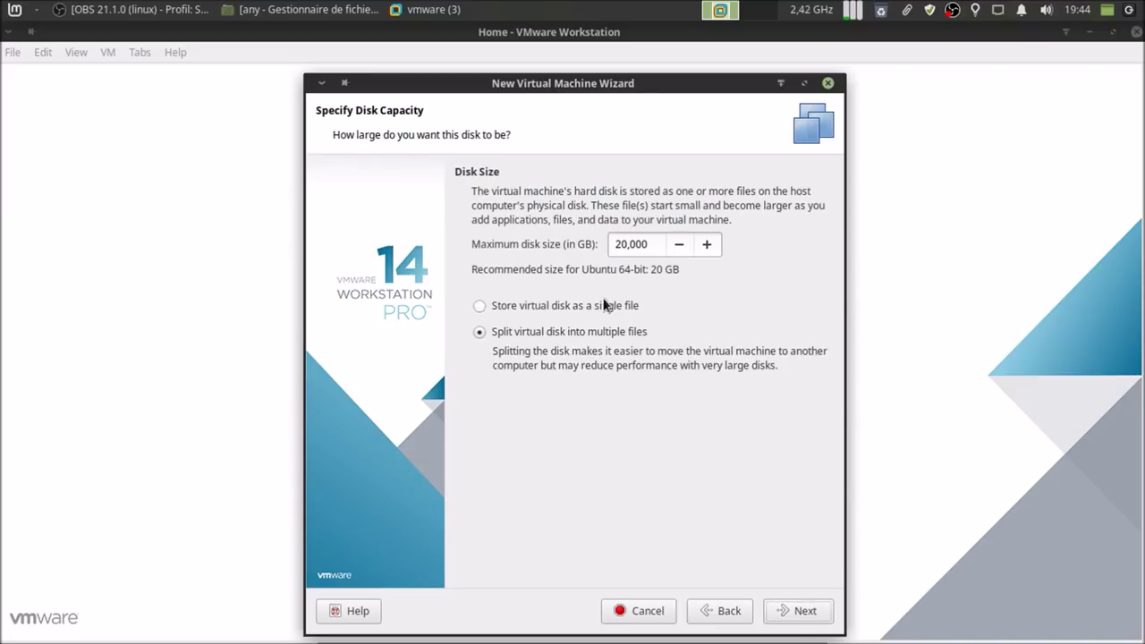
{"action": "left_click", "coordinate": [543, 308]}
{"action": "left_click", "coordinate": [706, 249]}
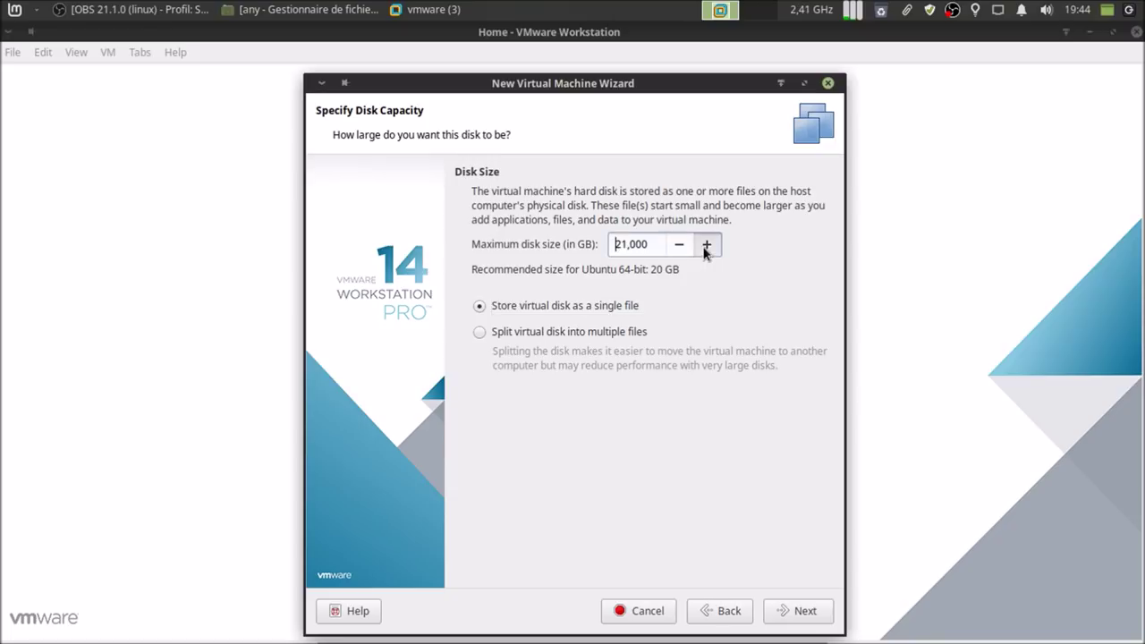
{"action": "left_click", "coordinate": [706, 246]}
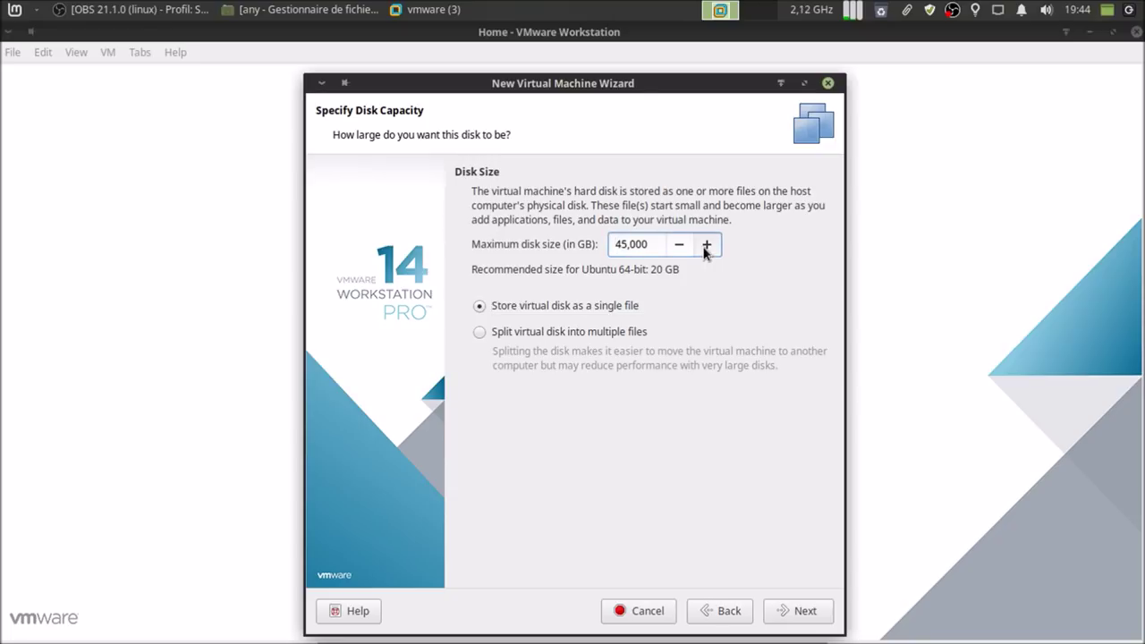
{"action": "left_click", "coordinate": [685, 248]}
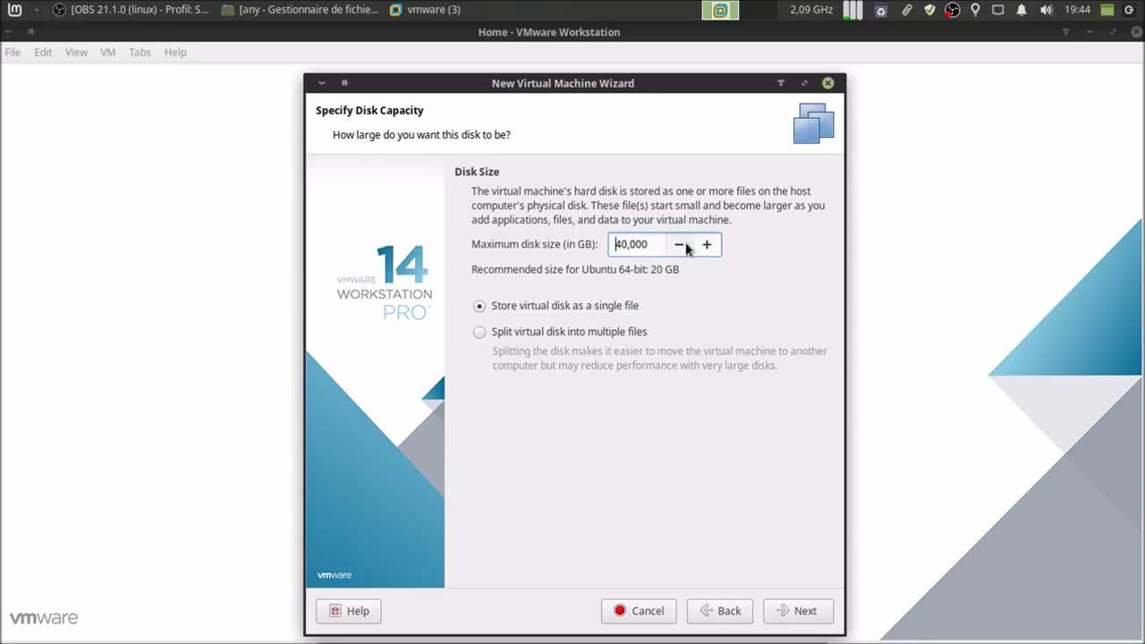
{"action": "left_click", "coordinate": [800, 609]}
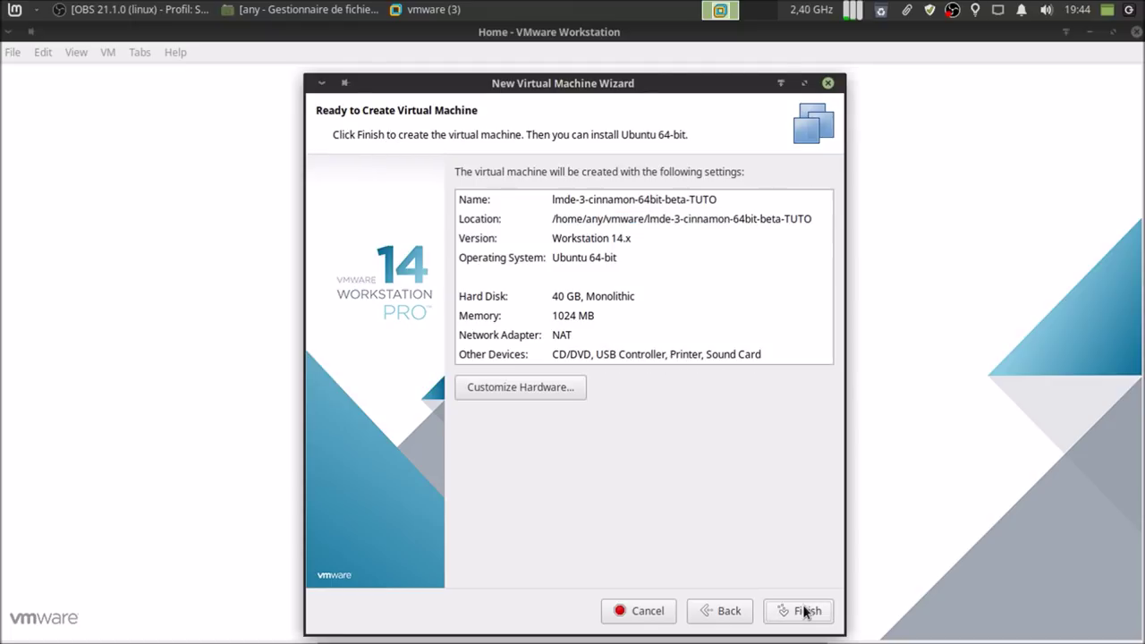
- Review the hardware settings without changes and finish creating the VM
{"action": "left_click", "coordinate": [573, 392]}
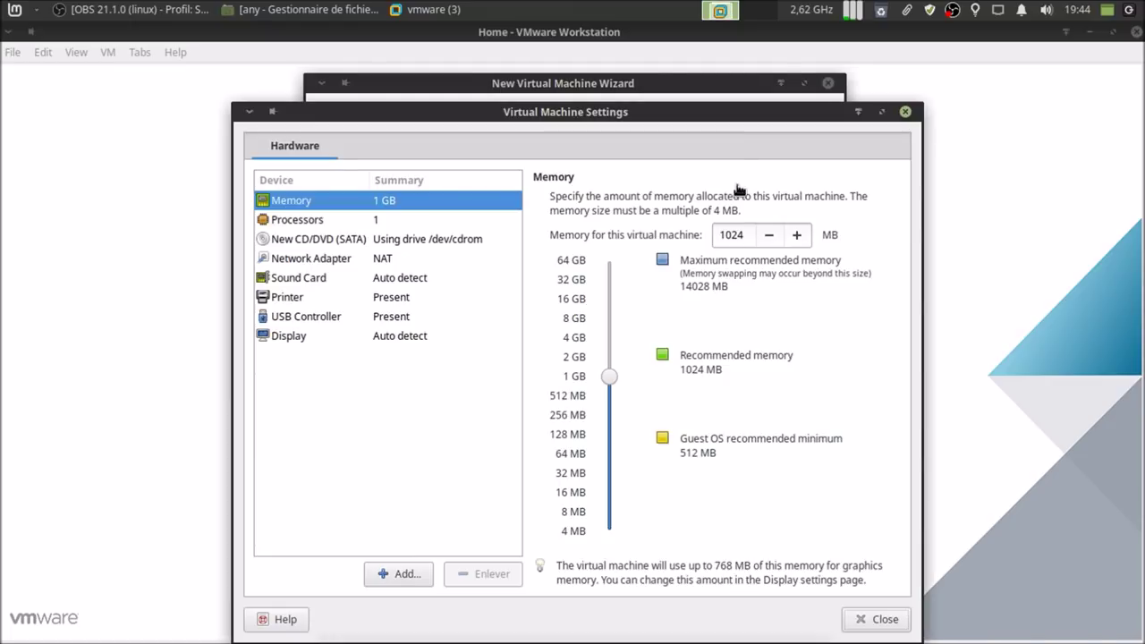
{"action": "left_click_drag", "start_coordinate": [736, 118], "coordinate": [716, 68]}
{"action": "left_click", "coordinate": [852, 569]}
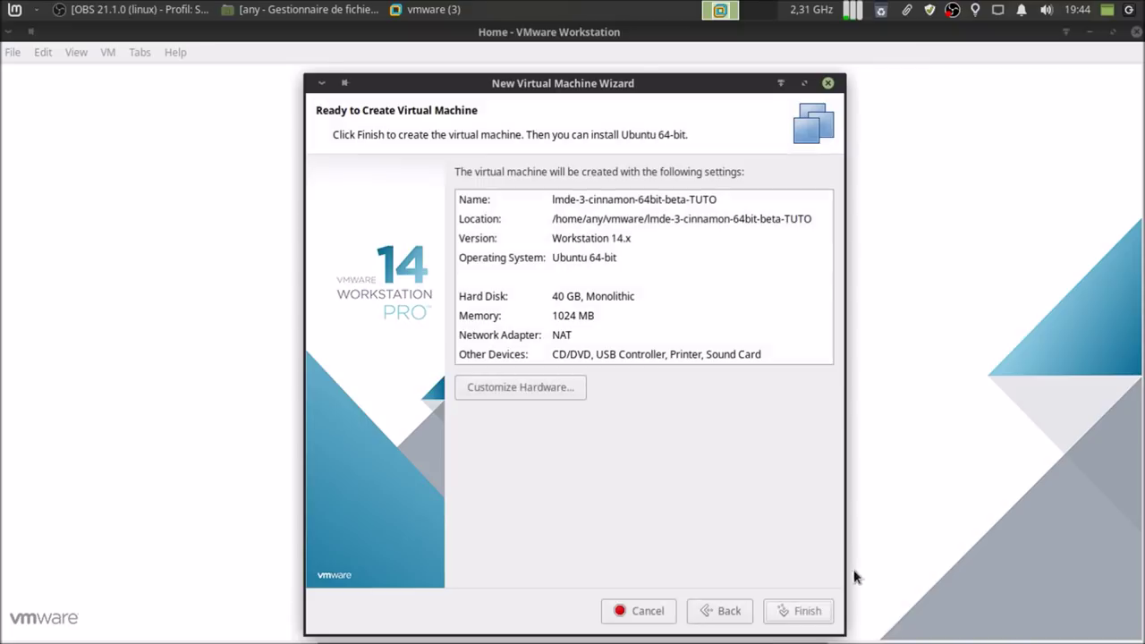
{"action": "left_click", "coordinate": [794, 610]}
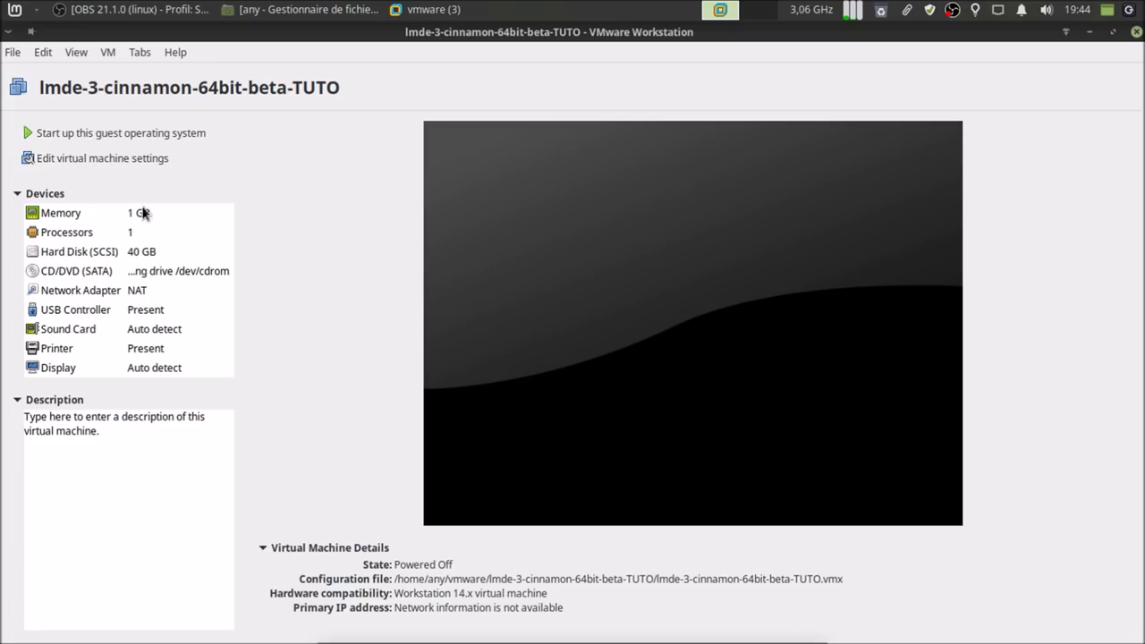
- Give the VM 4096 MB memory and 4 cores with VT-x, performance counter and IOMMU virtualization
{"action": "left_click", "coordinate": [102, 159]}
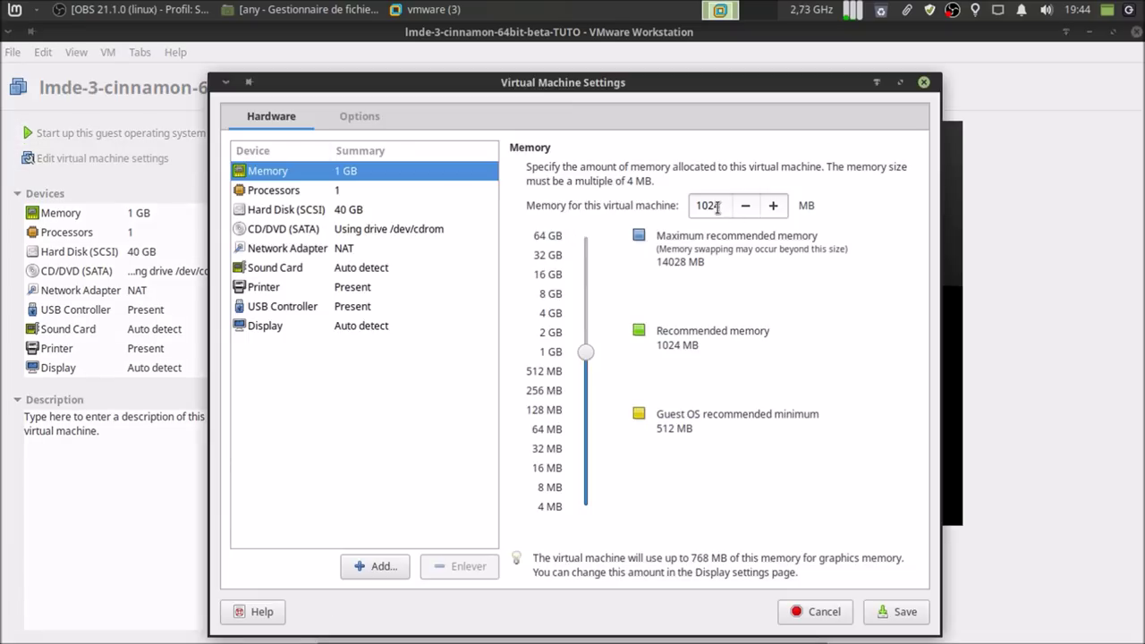
{"action": "double_click", "coordinate": [717, 205]}
{"action": "type", "text": "4096"}
{"action": "left_click", "coordinate": [433, 198]}
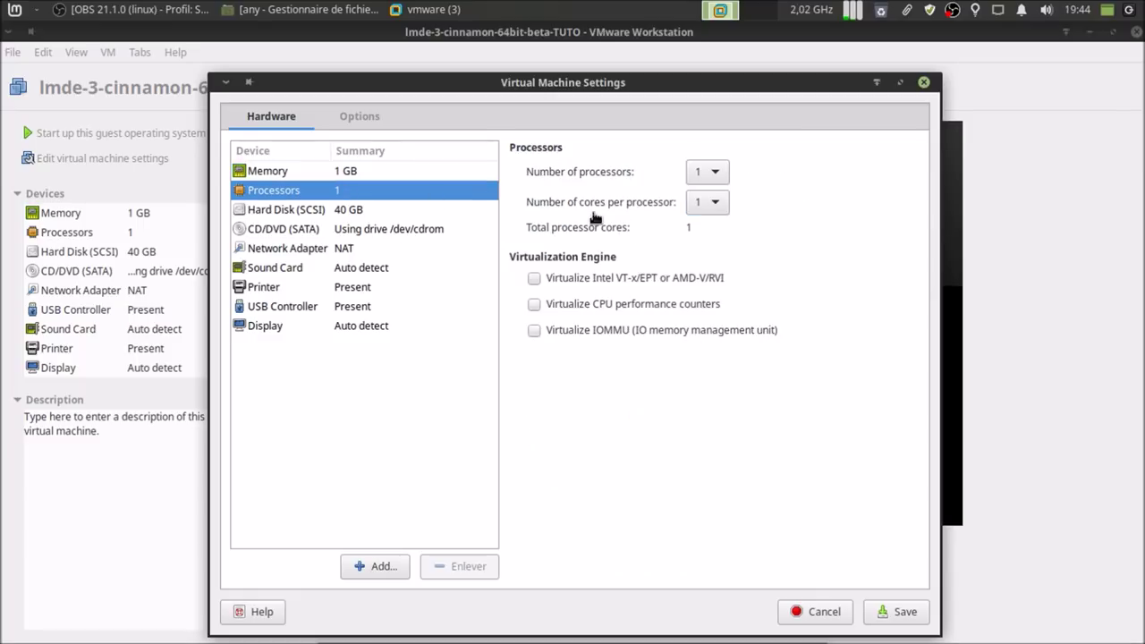
{"action": "left_click", "coordinate": [707, 171]}
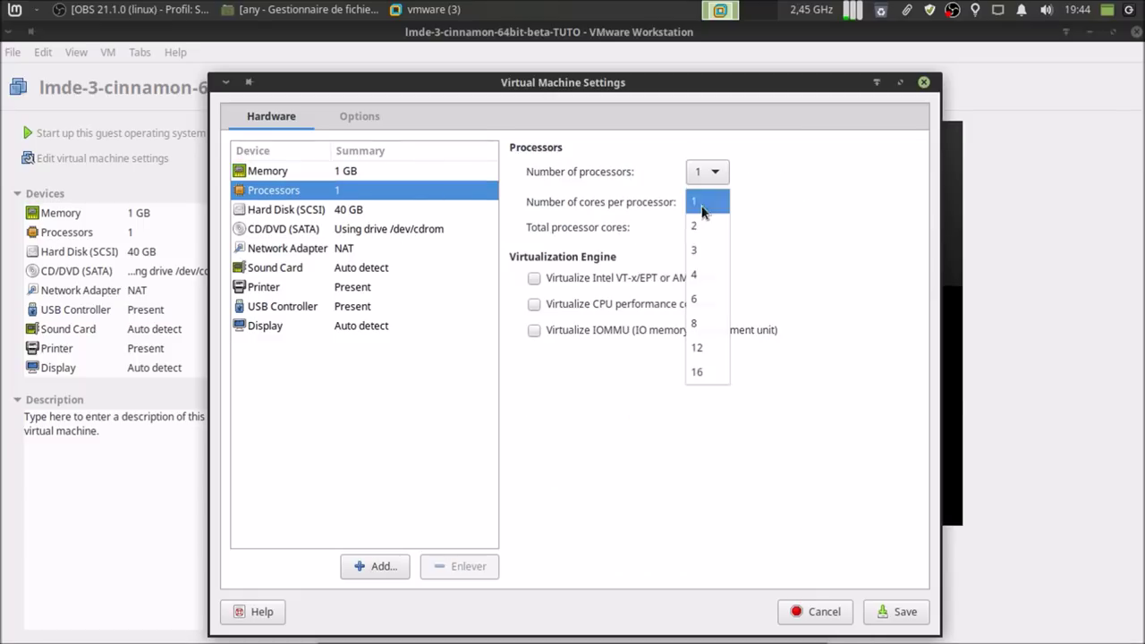
{"action": "left_click", "coordinate": [704, 273]}
{"action": "left_click", "coordinate": [684, 277]}
{"action": "left_click", "coordinate": [686, 304]}
{"action": "left_click", "coordinate": [689, 330]}
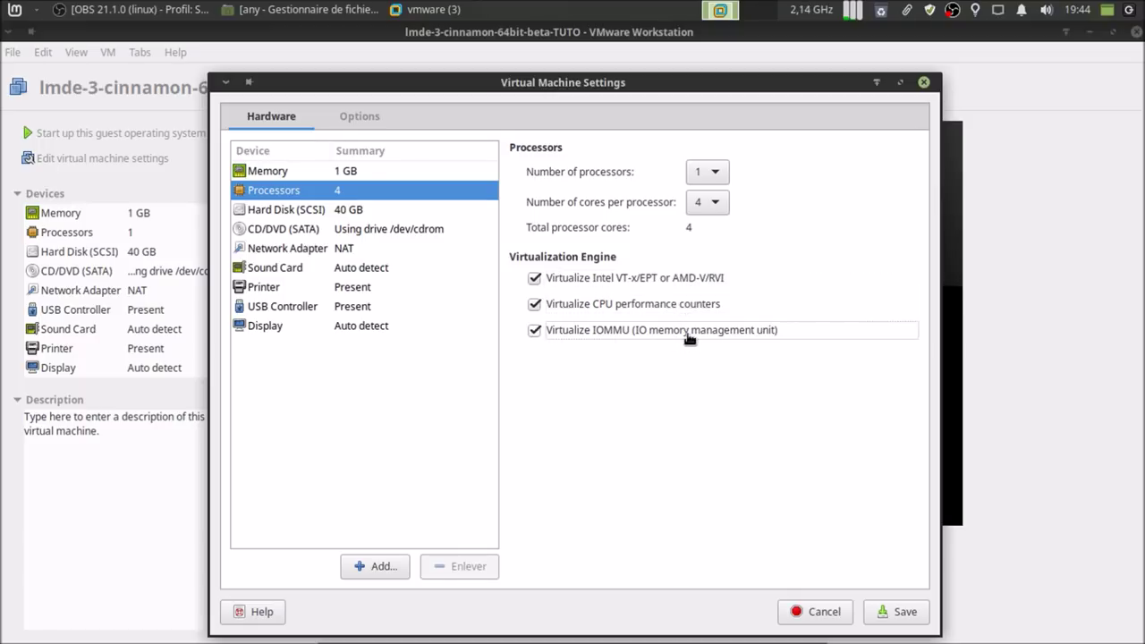
- Attach the LMDE ISO image to the CD/DVD drive and remove the printer
{"action": "left_click", "coordinate": [310, 210]}
{"action": "left_click", "coordinate": [345, 230]}
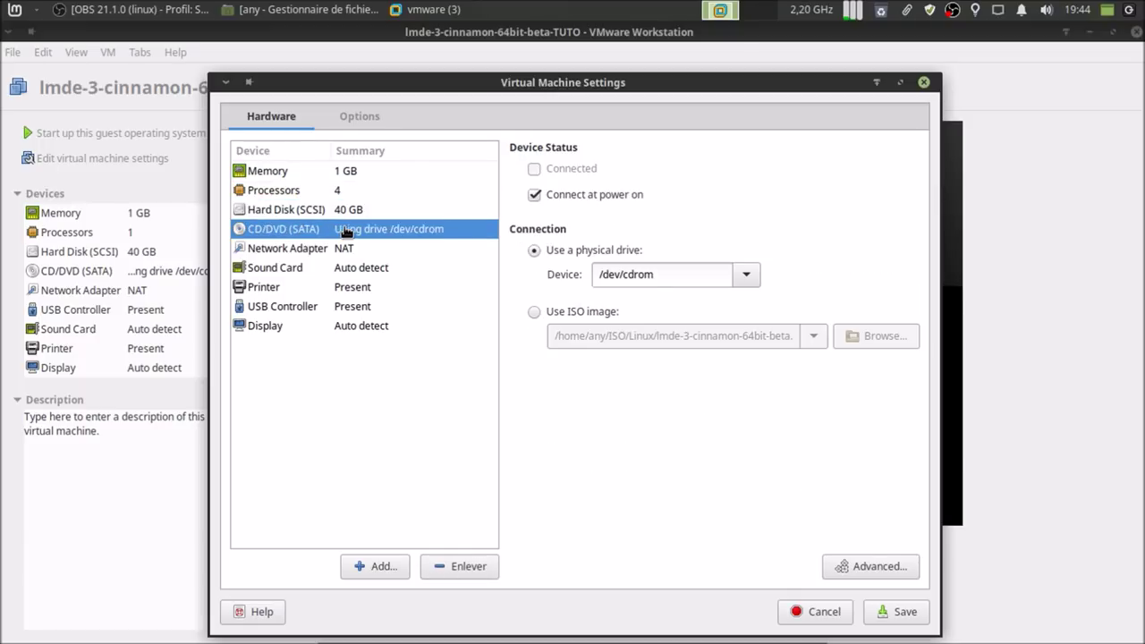
{"action": "left_click", "coordinate": [592, 311]}
{"action": "left_click", "coordinate": [341, 250]}
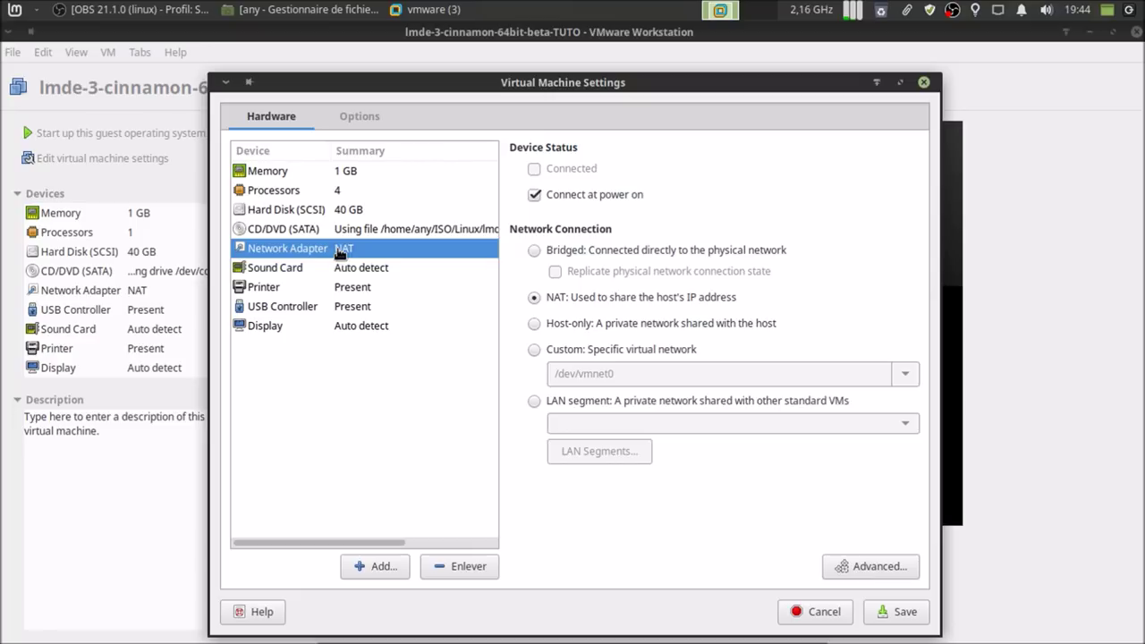
{"action": "left_click", "coordinate": [346, 269]}
{"action": "left_click", "coordinate": [354, 291]}
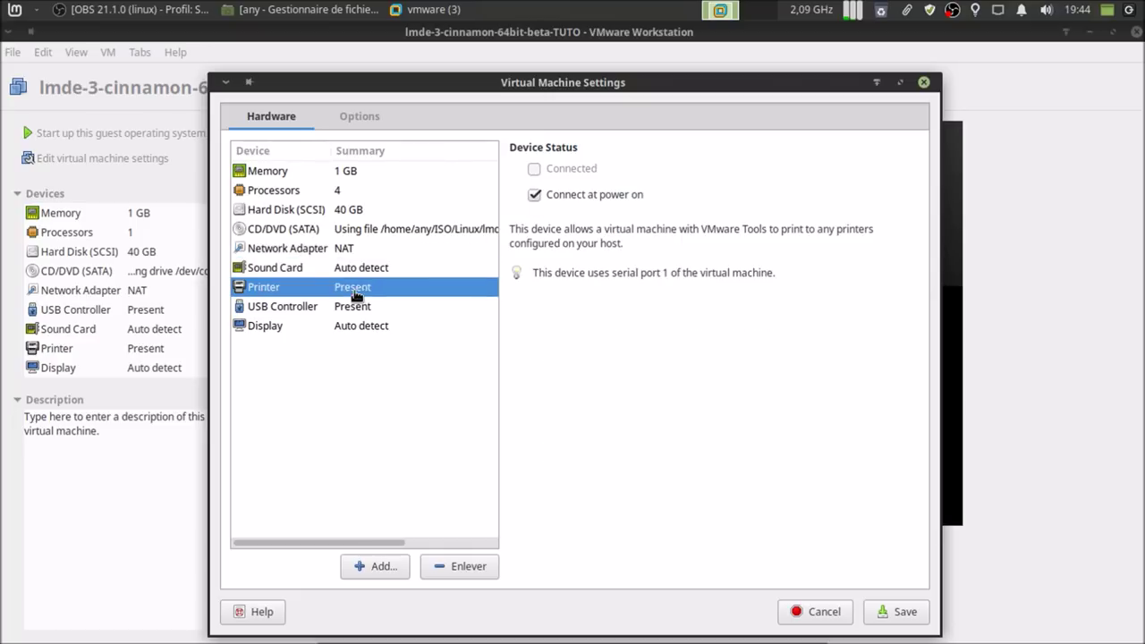
{"action": "left_click", "coordinate": [468, 569]}
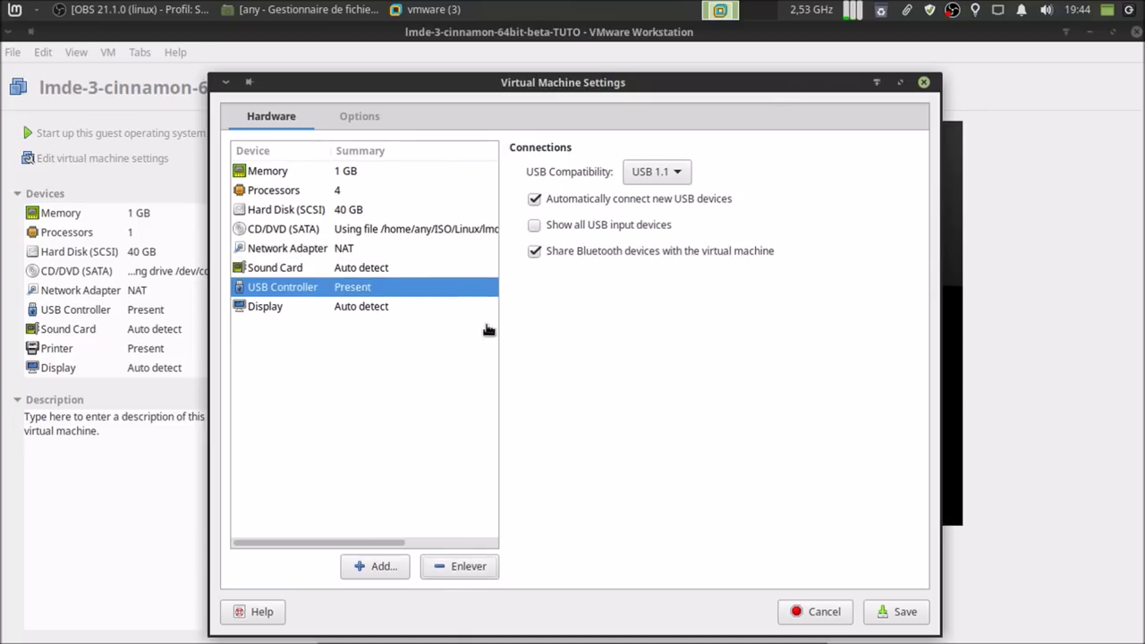
- Set USB compatibility to 2.0, disabling auto-connect and Bluetooth sharing, showing all input devices
{"action": "left_click", "coordinate": [632, 201]}
{"action": "left_click", "coordinate": [631, 226]}
{"action": "left_click", "coordinate": [632, 250]}
{"action": "left_click", "coordinate": [656, 171]}
{"action": "left_click", "coordinate": [669, 193]}
{"action": "left_click", "coordinate": [367, 311]}
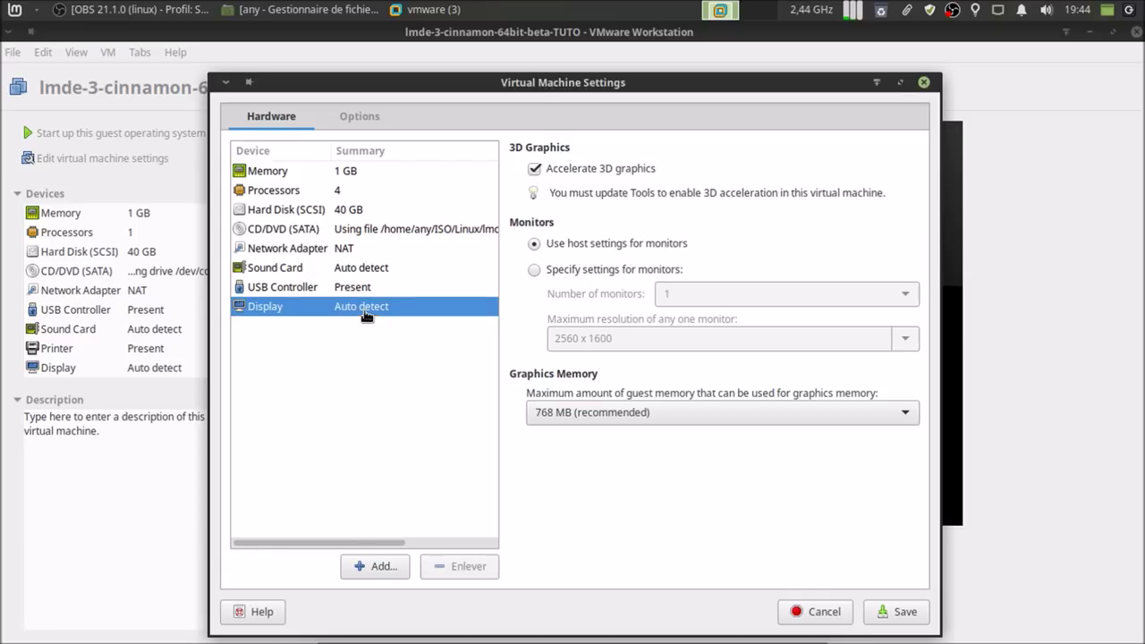
- Enable battery reporting and guest time sync in Options, then save the settings
{"action": "left_click", "coordinate": [356, 119]}
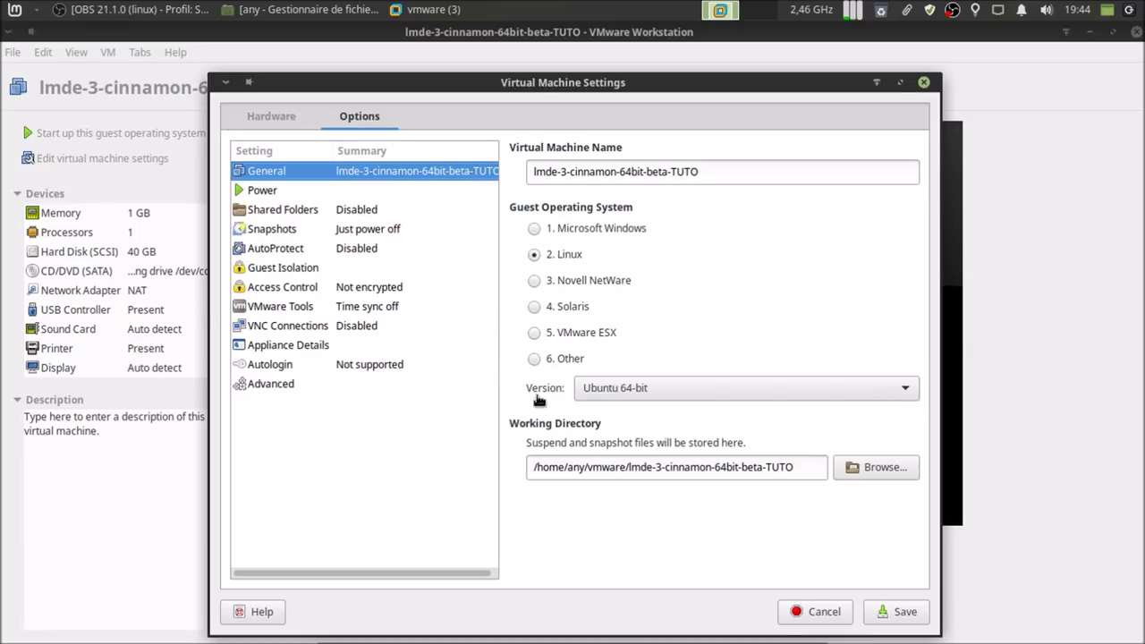
{"action": "left_click", "coordinate": [369, 190]}
{"action": "left_click", "coordinate": [593, 221]}
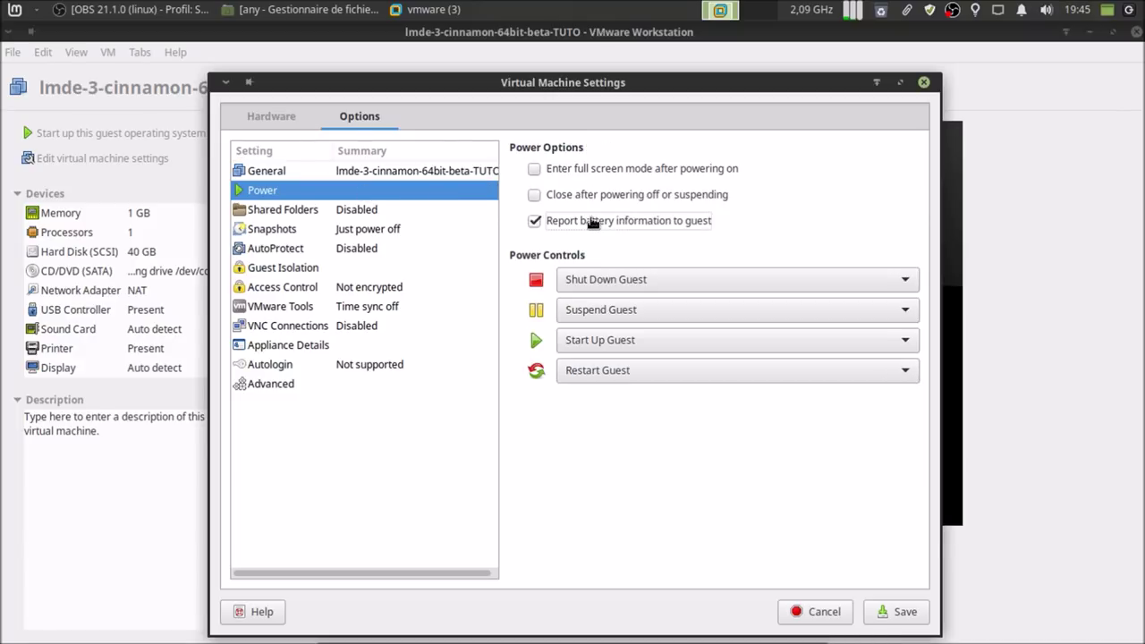
{"action": "left_click", "coordinate": [268, 305]}
{"action": "left_click", "coordinate": [571, 175]}
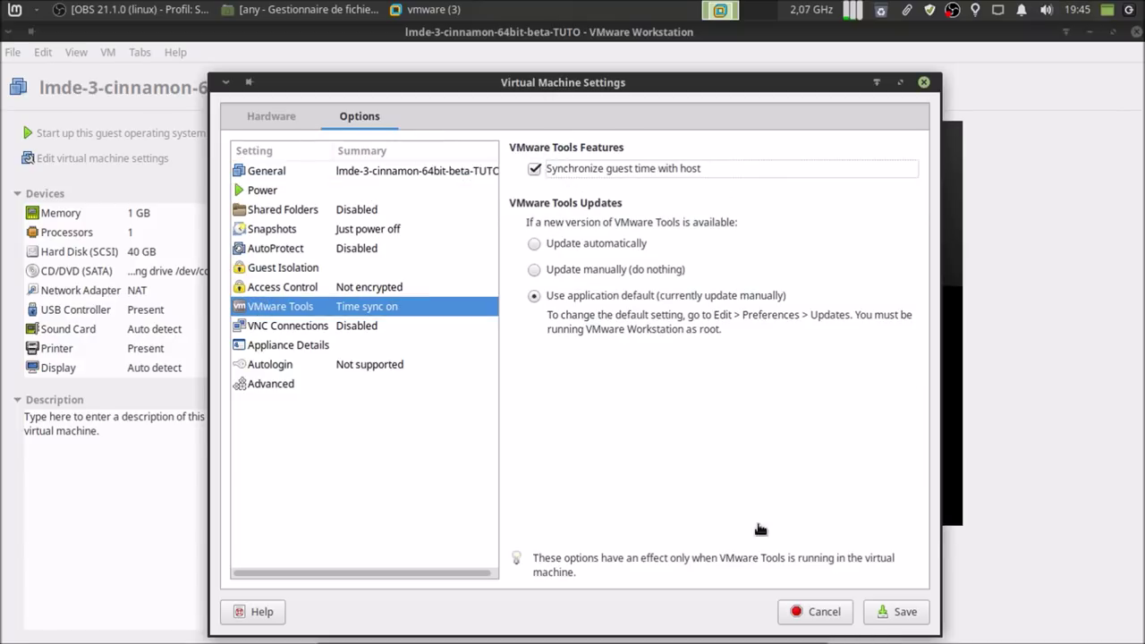
{"action": "left_click", "coordinate": [889, 611]}
{"action": "left_click", "coordinate": [125, 403]}
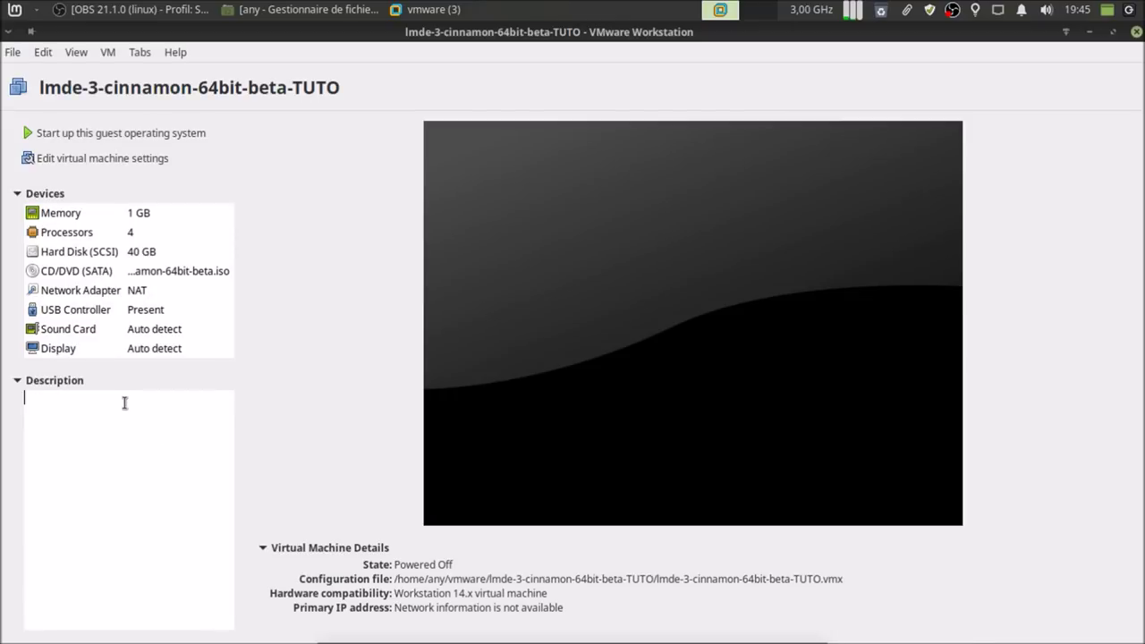
- Add a short description note to the VM and power it on
{"action": "type", "text": "bblx: blabla"}
{"action": "left_click", "coordinate": [136, 134]}
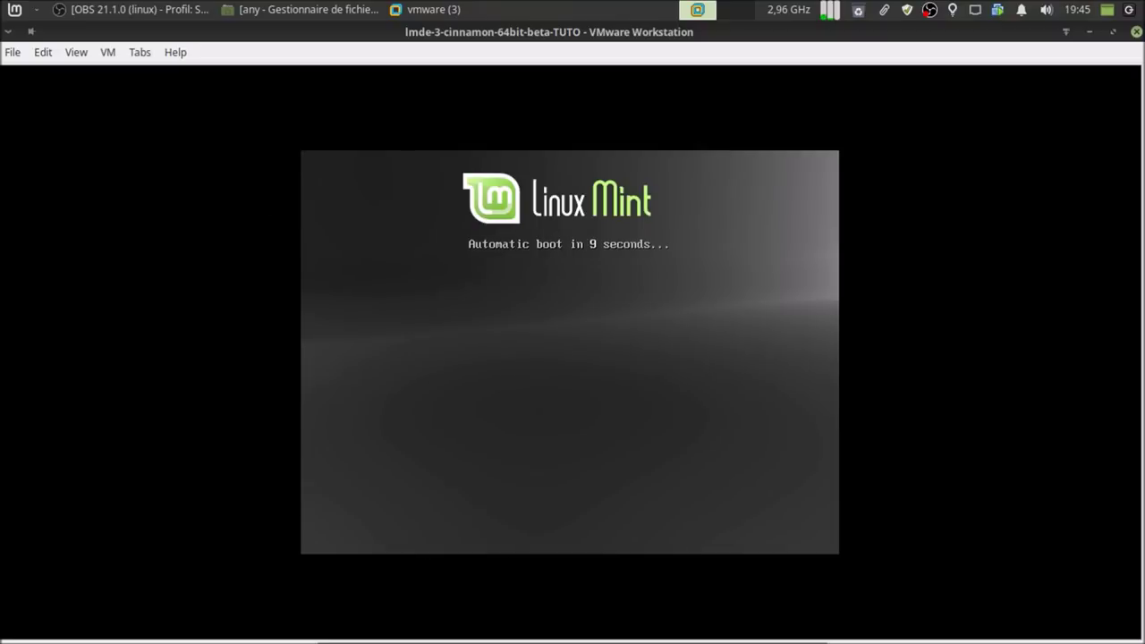
- Interrupt the boot countdown and boot 'Start Linux Mint' into the live desktop
{"action": "left_click", "coordinate": [508, 385]}
{"action": "key", "text": "space"}
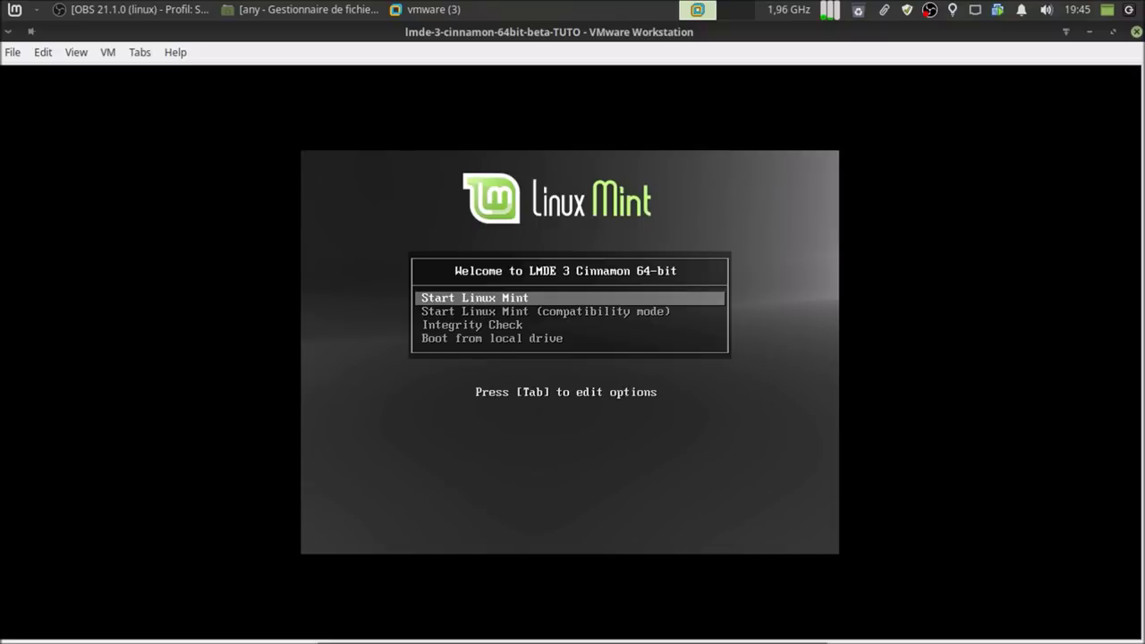
{"action": "key", "text": "Return"}
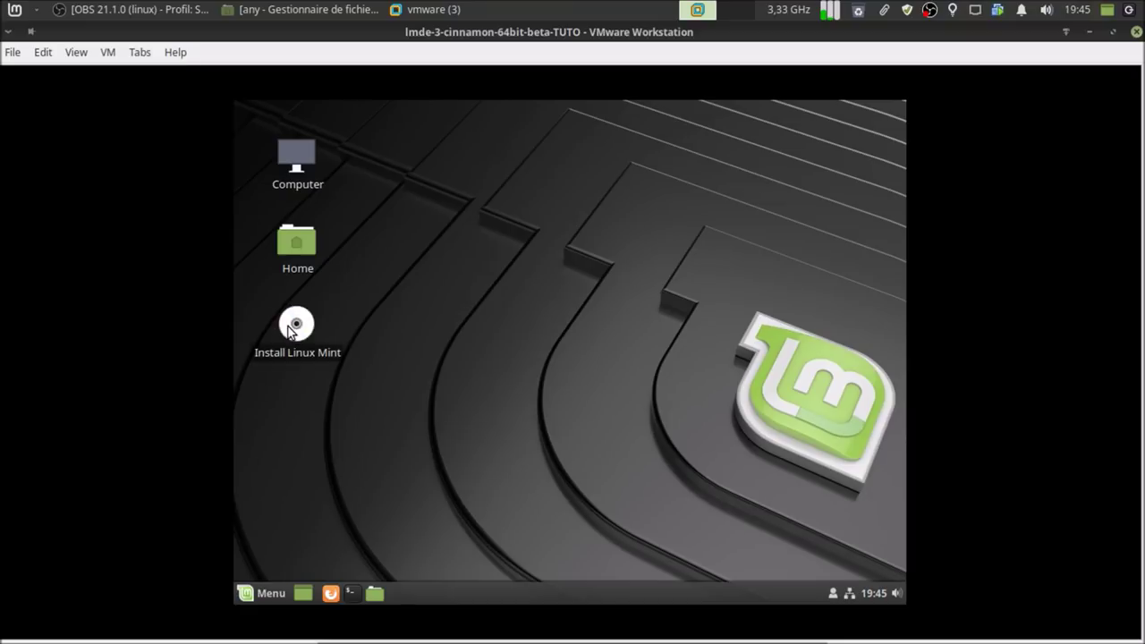
{"action": "left_click", "coordinate": [288, 329]}
- Launch the installer and choose French (Belgium) language with the Belgian keyboard layout
{"action": "right_click", "coordinate": [288, 329]}
{"action": "left_click", "coordinate": [395, 334]}
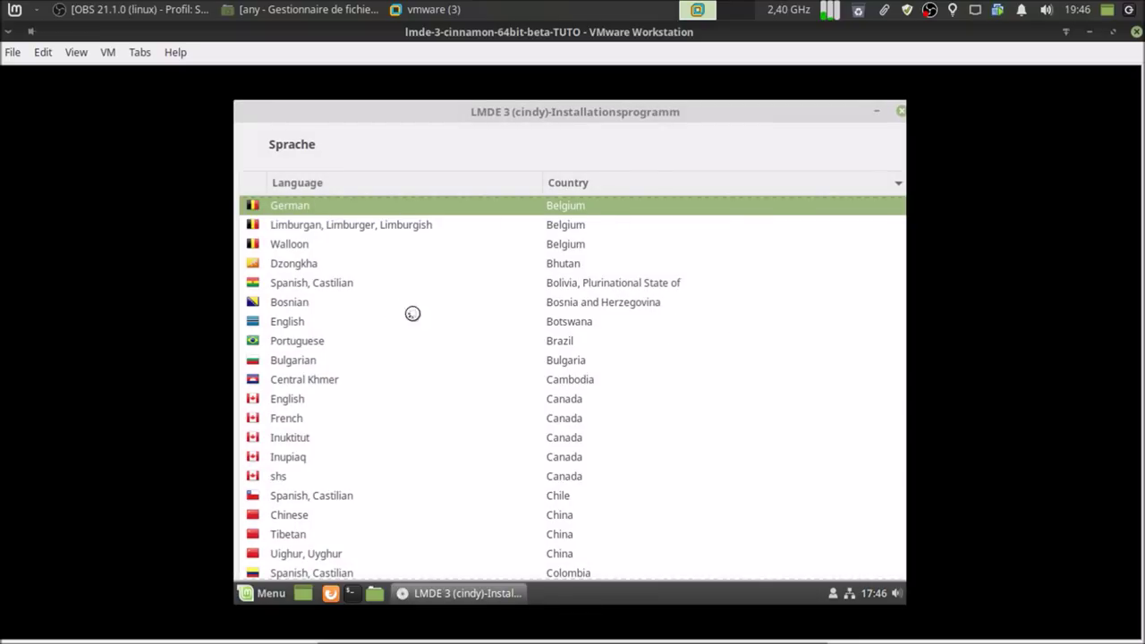
{"action": "scroll", "coordinate": [413, 313], "scroll_direction": "up", "scroll_amount": 1}
{"action": "left_click", "coordinate": [352, 235]}
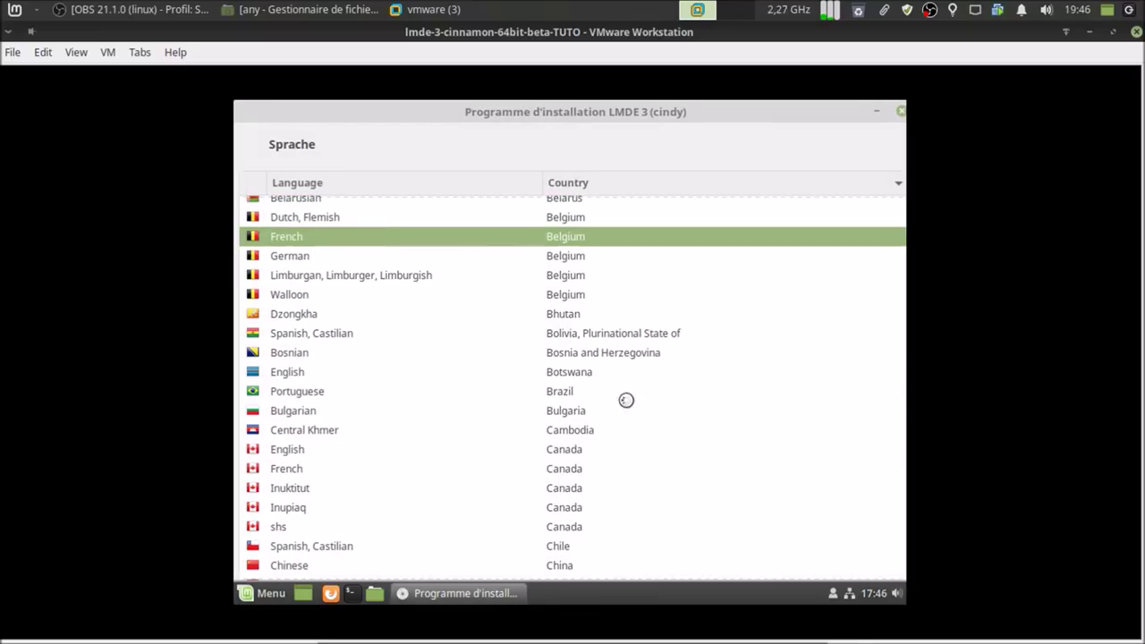
{"action": "left_click", "coordinate": [804, 492]}
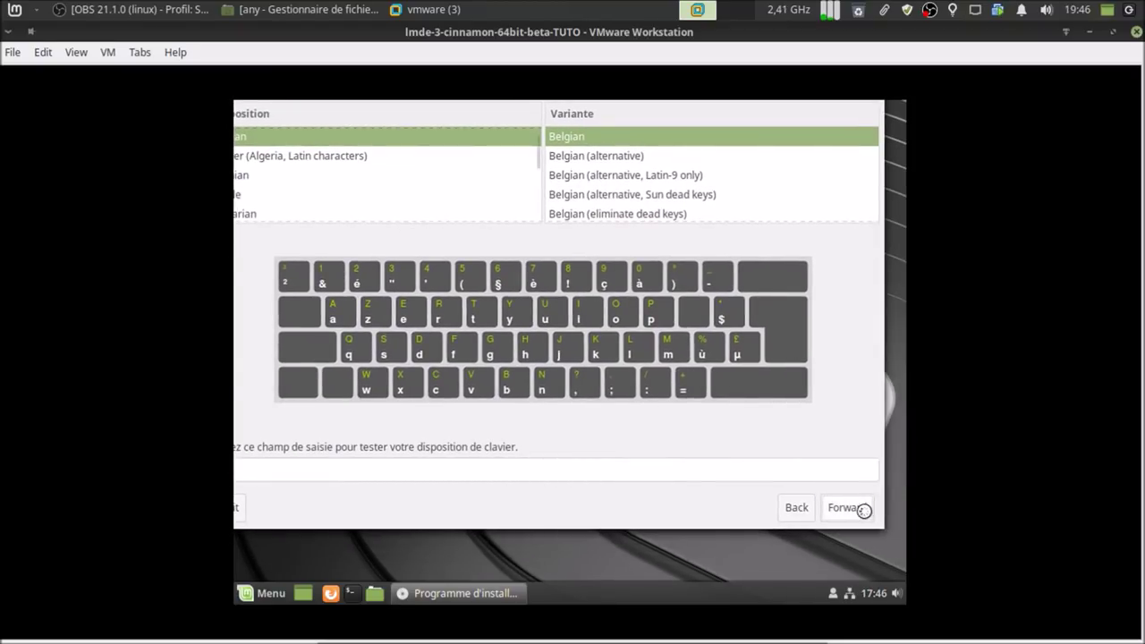
{"action": "left_click", "coordinate": [863, 509]}
- Fill in the account's full name, username, password twice and hostname
{"action": "left_click", "coordinate": [680, 285]}
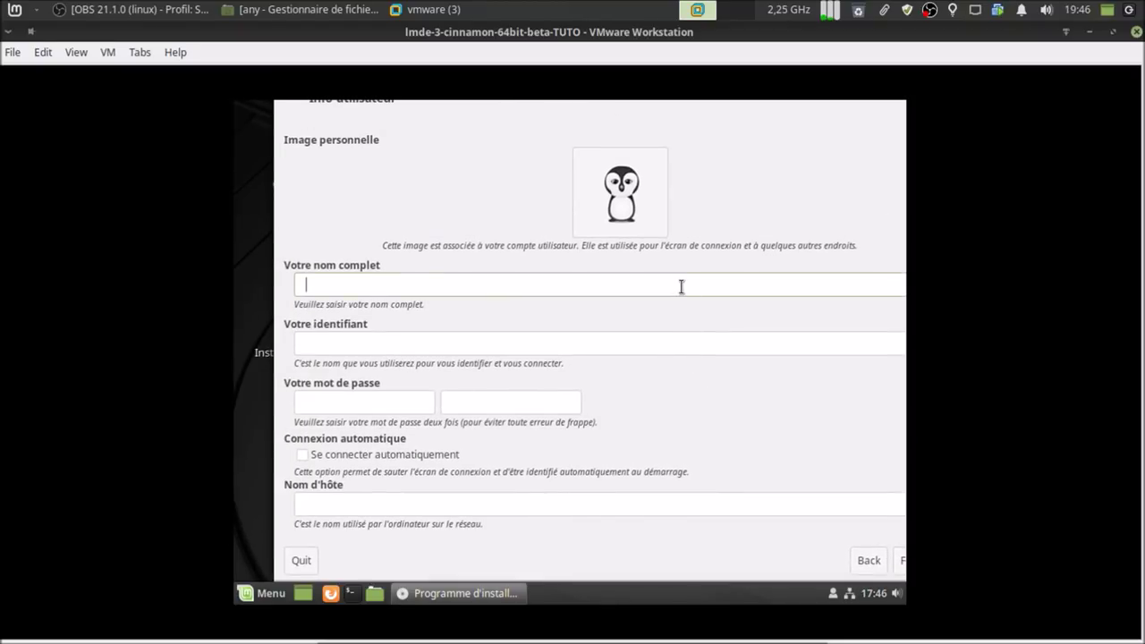
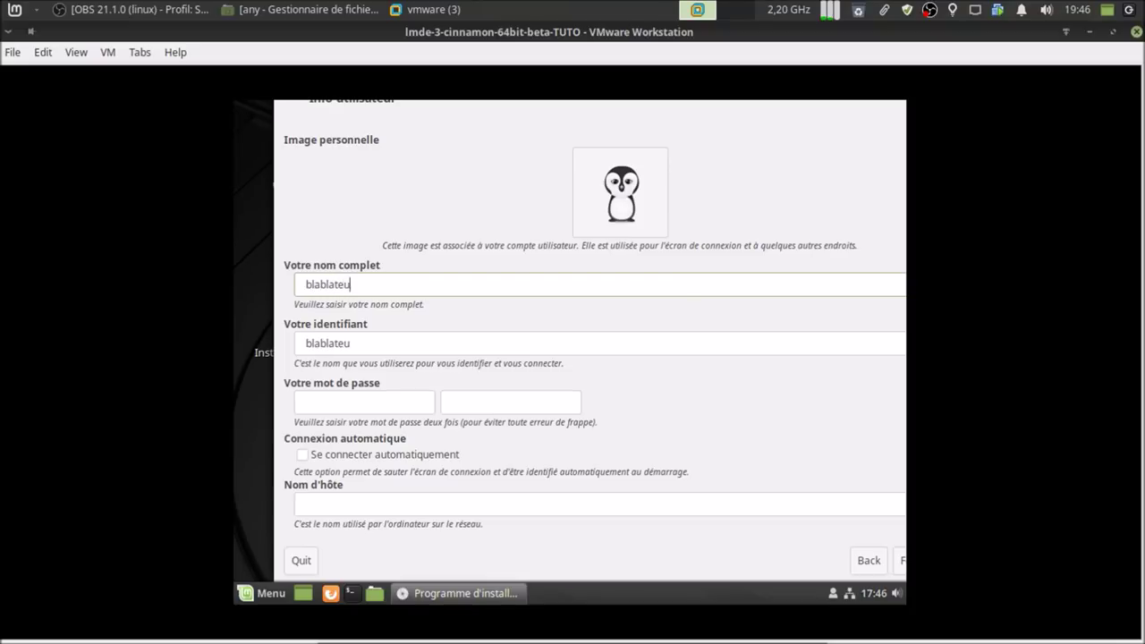
{"action": "key", "text": "Tab"}
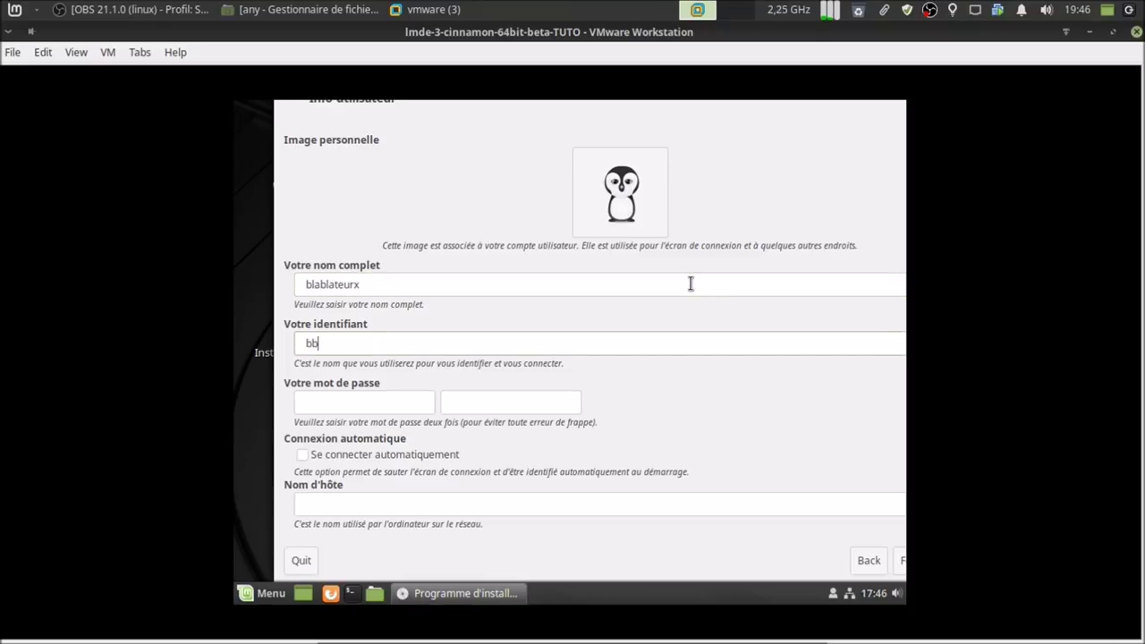
{"action": "key", "text": "Tab"}
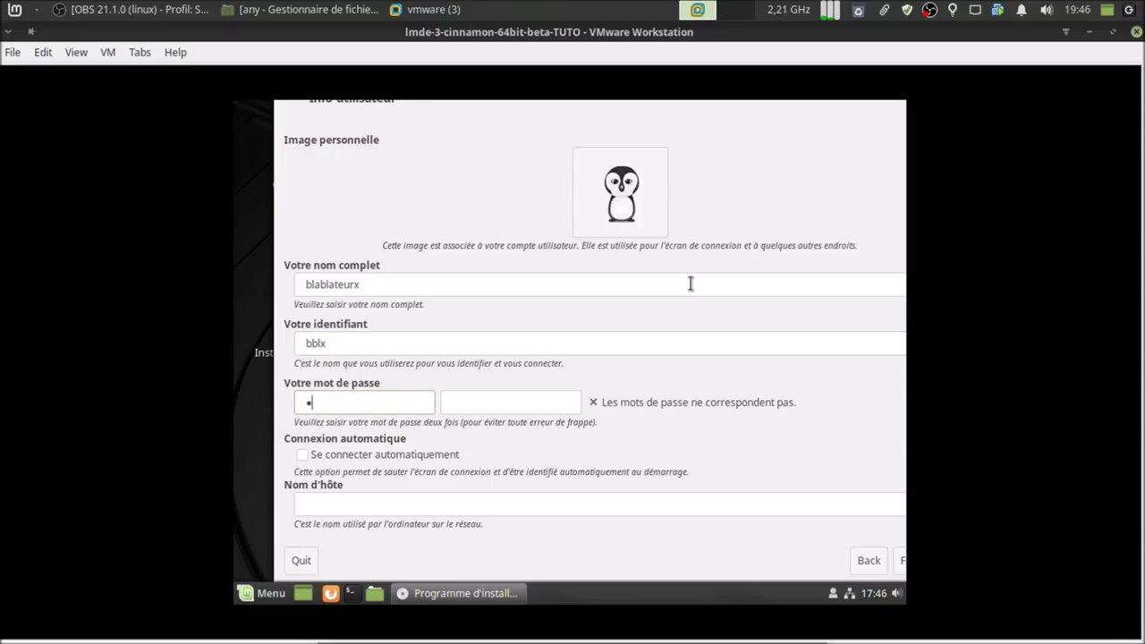
{"action": "key", "text": "Tab"}
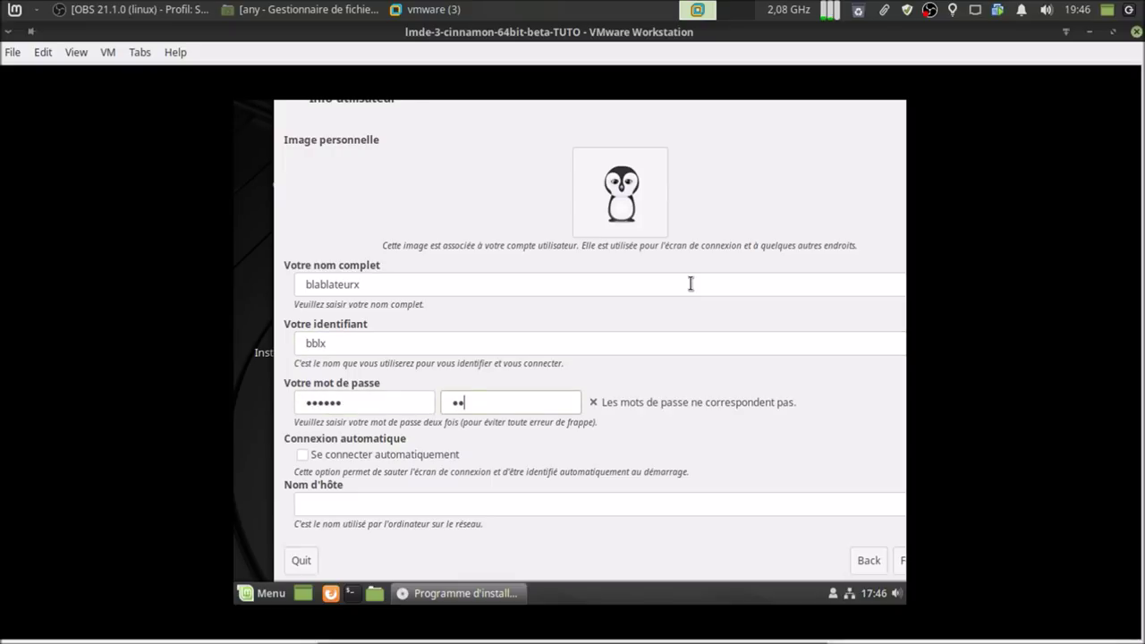
{"action": "key", "text": "Tab"}
{"action": "key", "text": "Tab"}
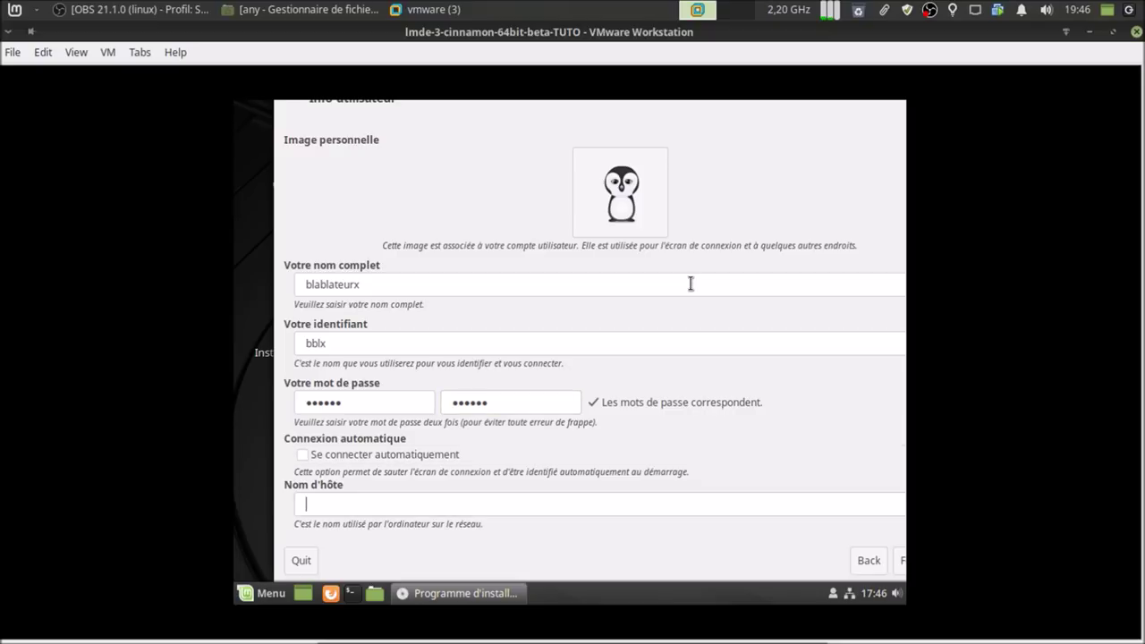
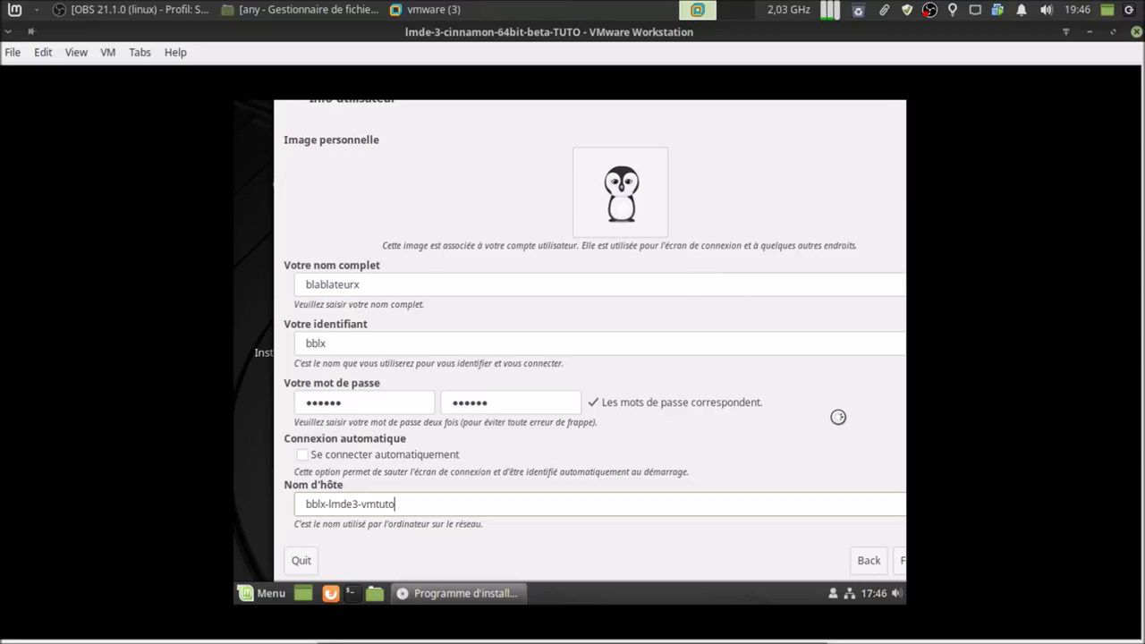
{"action": "left_click_drag", "start_coordinate": [835, 414], "coordinate": [757, 384]}
- Accept automatic partitioning and GRUB on /dev/sda, start installing, then bring up the file manager
{"action": "left_click", "coordinate": [816, 519]}
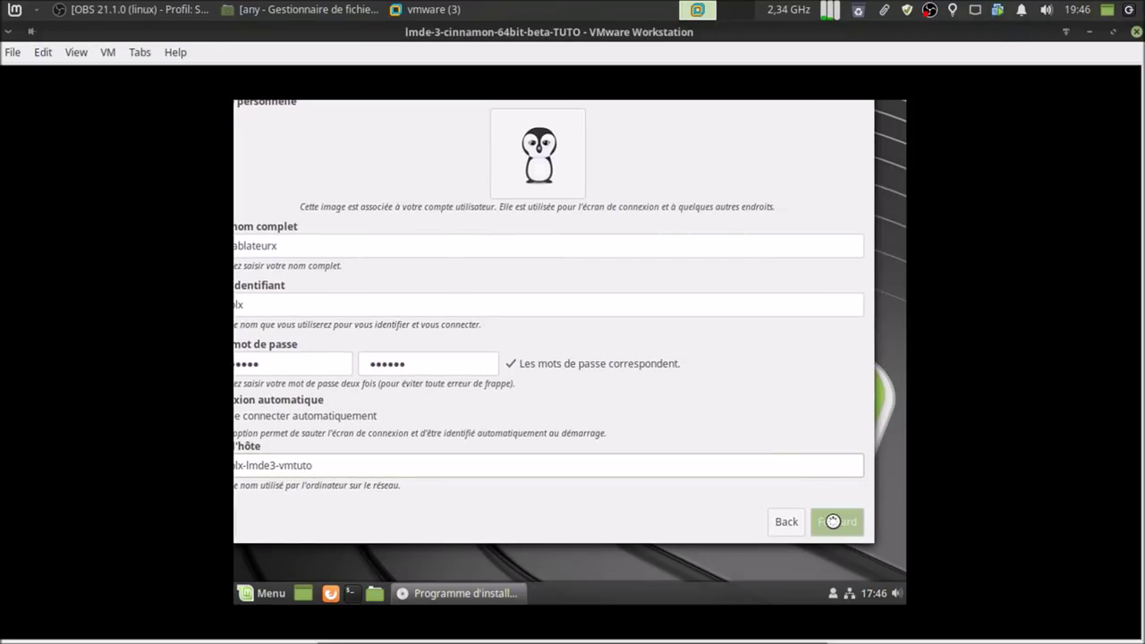
{"action": "left_click", "coordinate": [648, 402]}
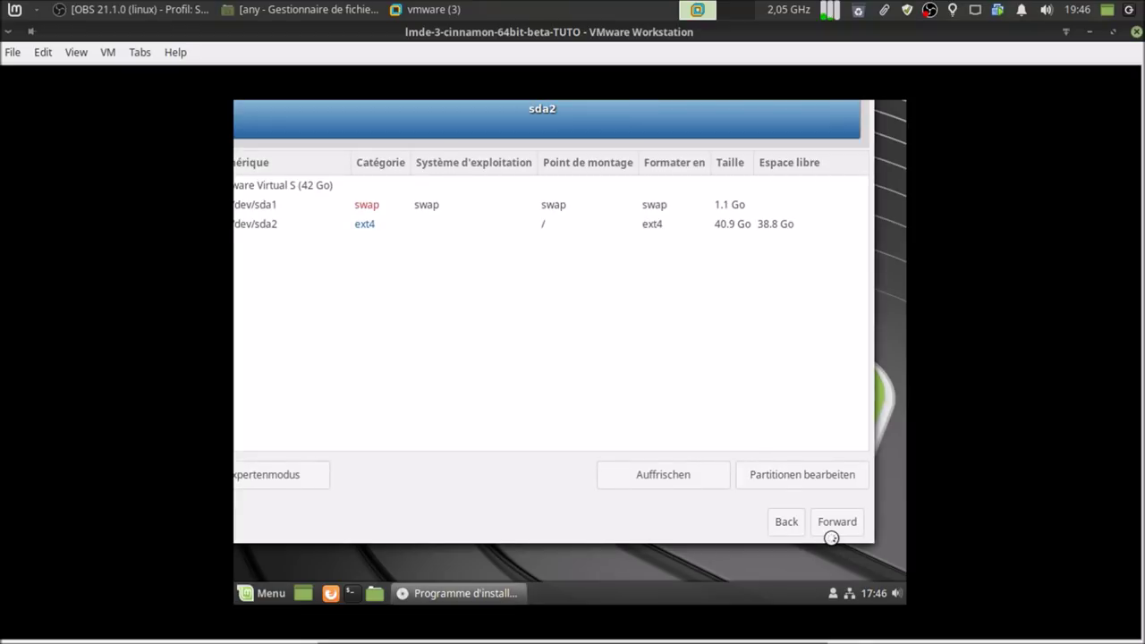
{"action": "left_click", "coordinate": [851, 521]}
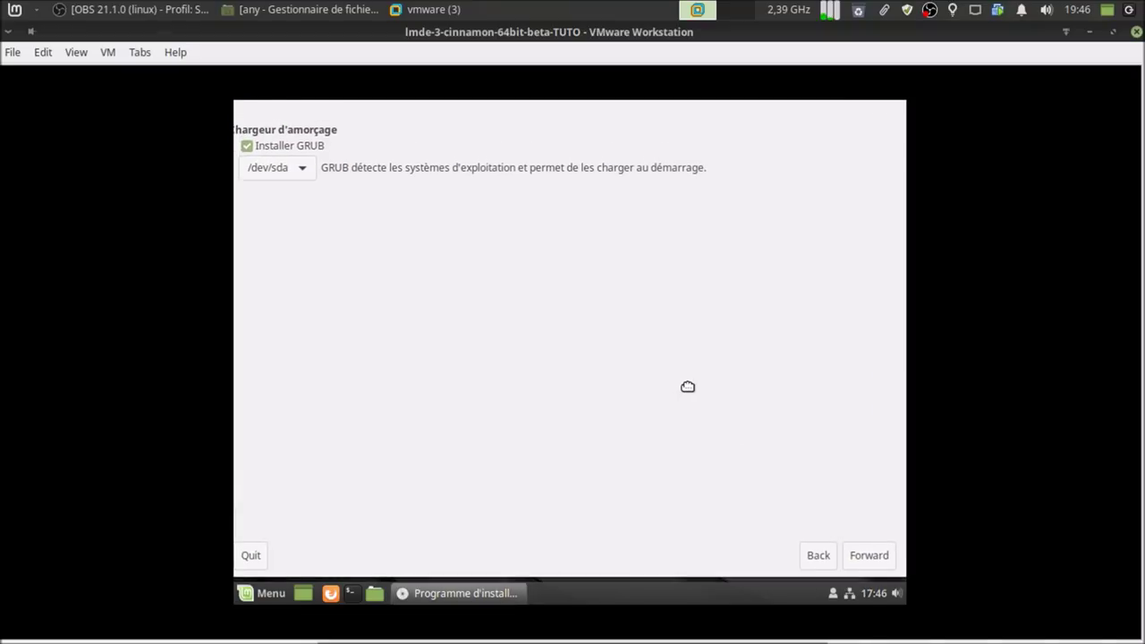
{"action": "left_click", "coordinate": [867, 556]}
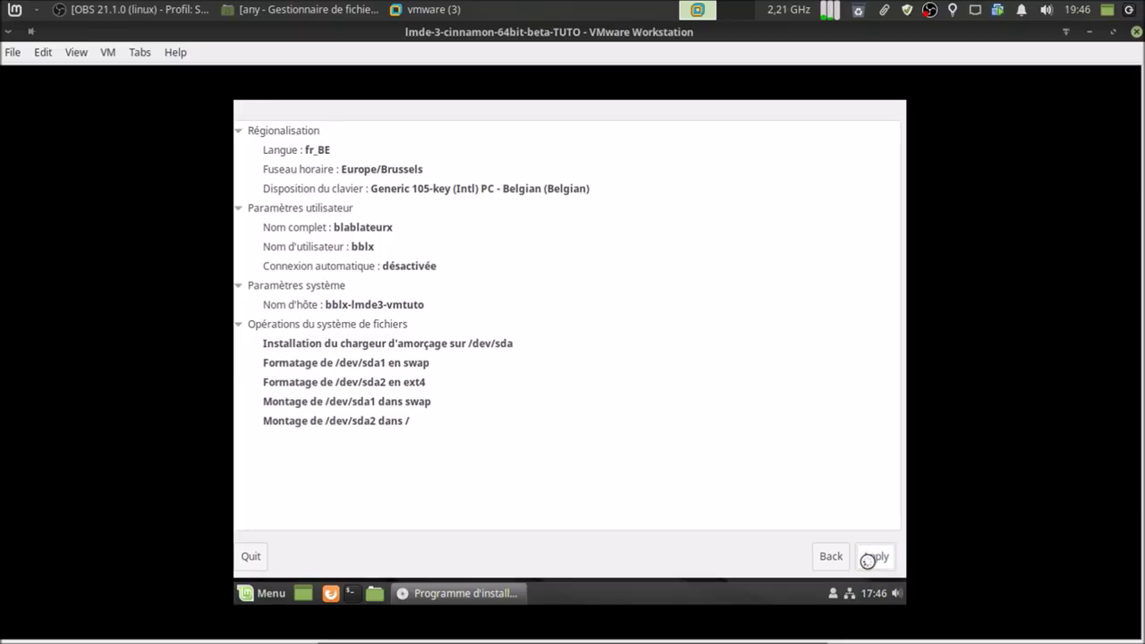
{"action": "left_click", "coordinate": [866, 558]}
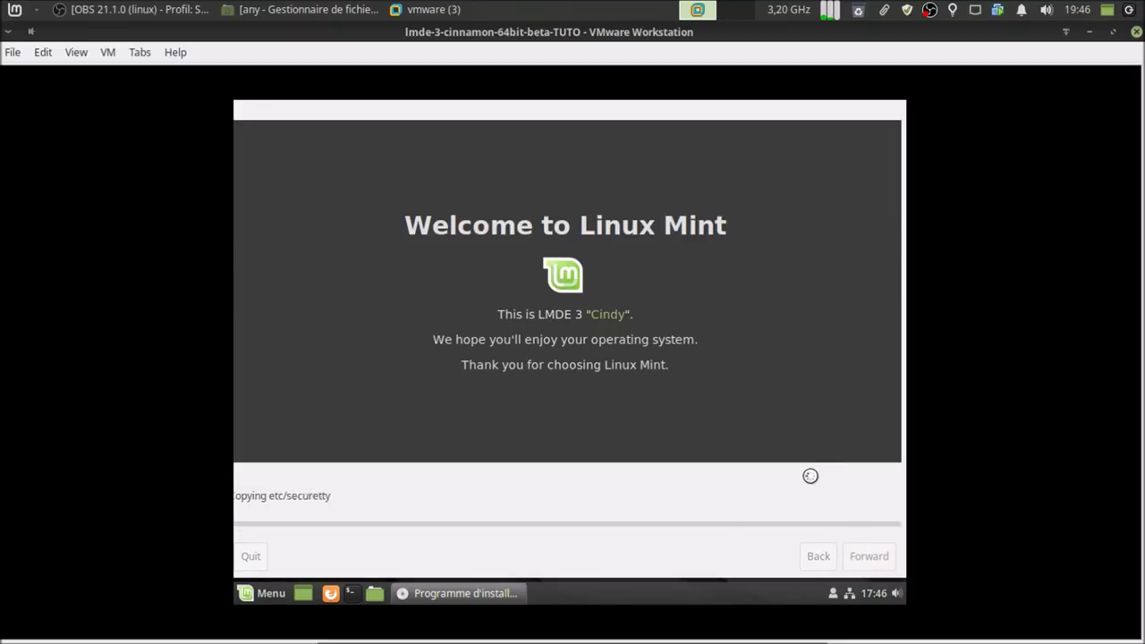
{"action": "left_click", "coordinate": [325, 9]}
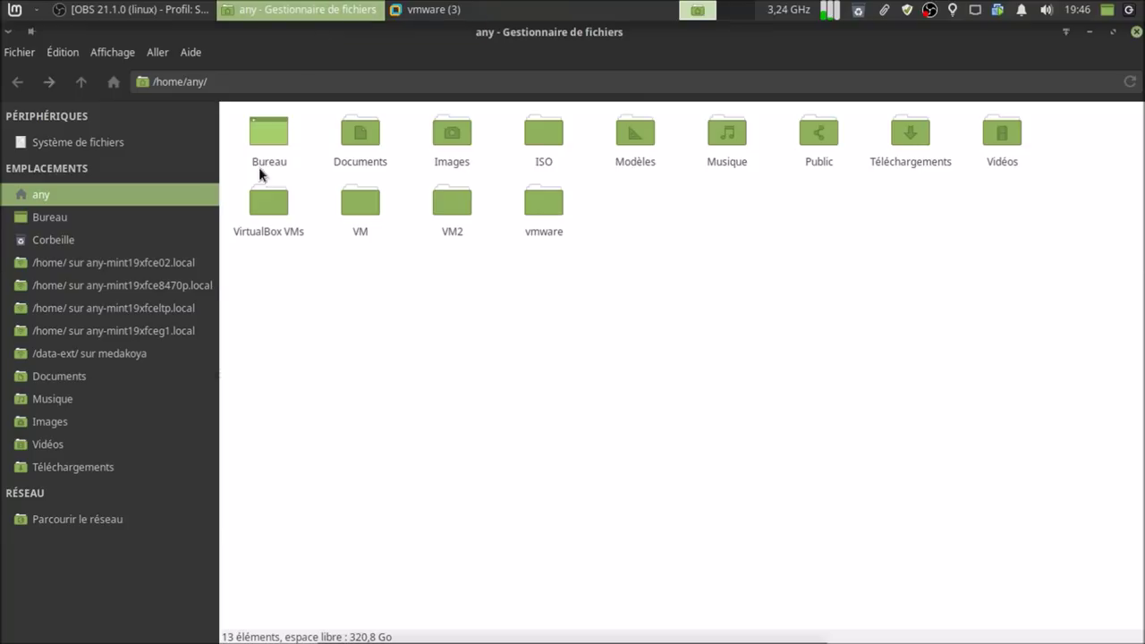
- Open the ISO/Linux folder and switch it to a detailed list view
{"action": "double_click", "coordinate": [543, 134]}
{"action": "double_click", "coordinate": [340, 139]}
{"action": "scroll", "coordinate": [656, 388], "scroll_direction": "down", "scroll_amount": 3}
{"action": "scroll", "coordinate": [730, 394], "scroll_direction": "up", "scroll_amount": 3}
{"action": "left_click", "coordinate": [103, 52]}
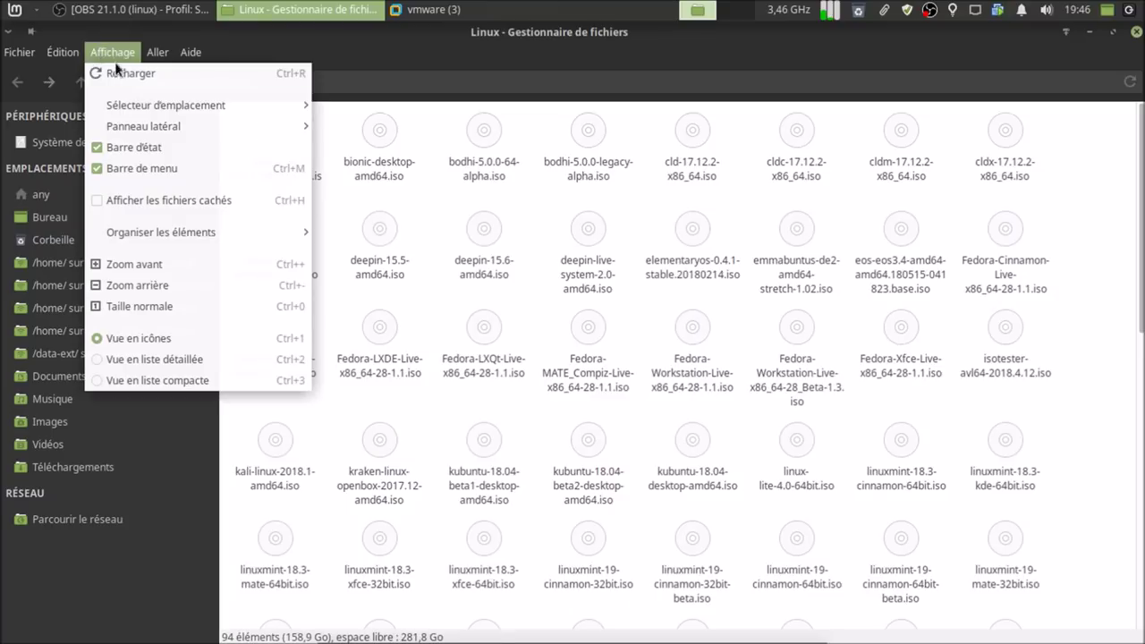
{"action": "left_click", "coordinate": [179, 358]}
{"action": "scroll", "coordinate": [344, 359], "scroll_direction": "down", "scroll_amount": 15}
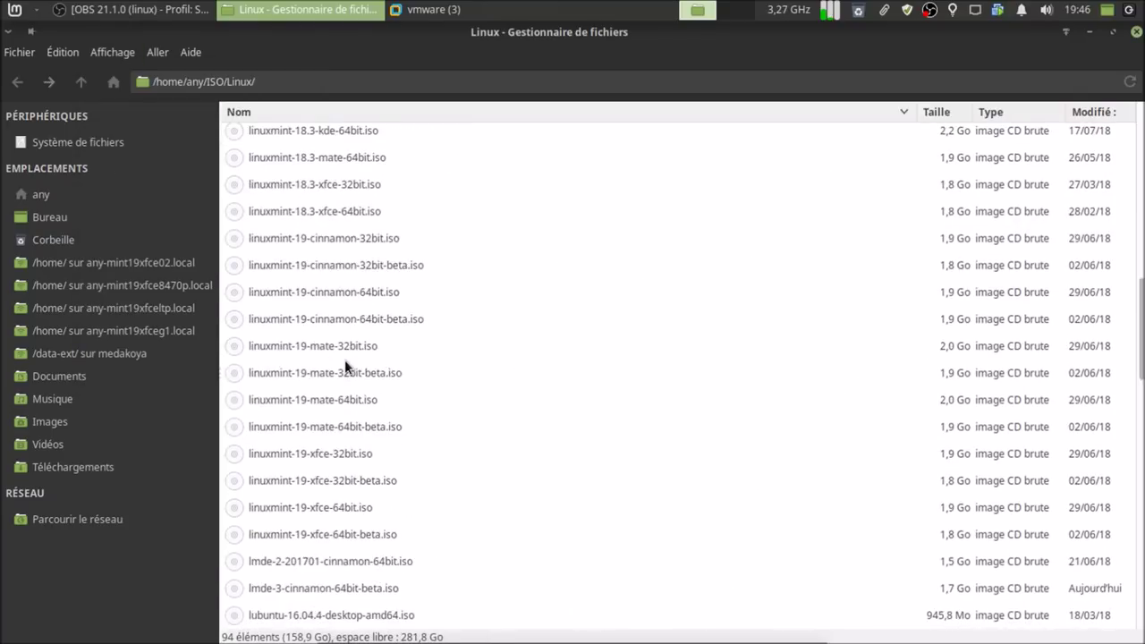
{"action": "scroll", "coordinate": [344, 360], "scroll_direction": "up", "scroll_amount": 7}
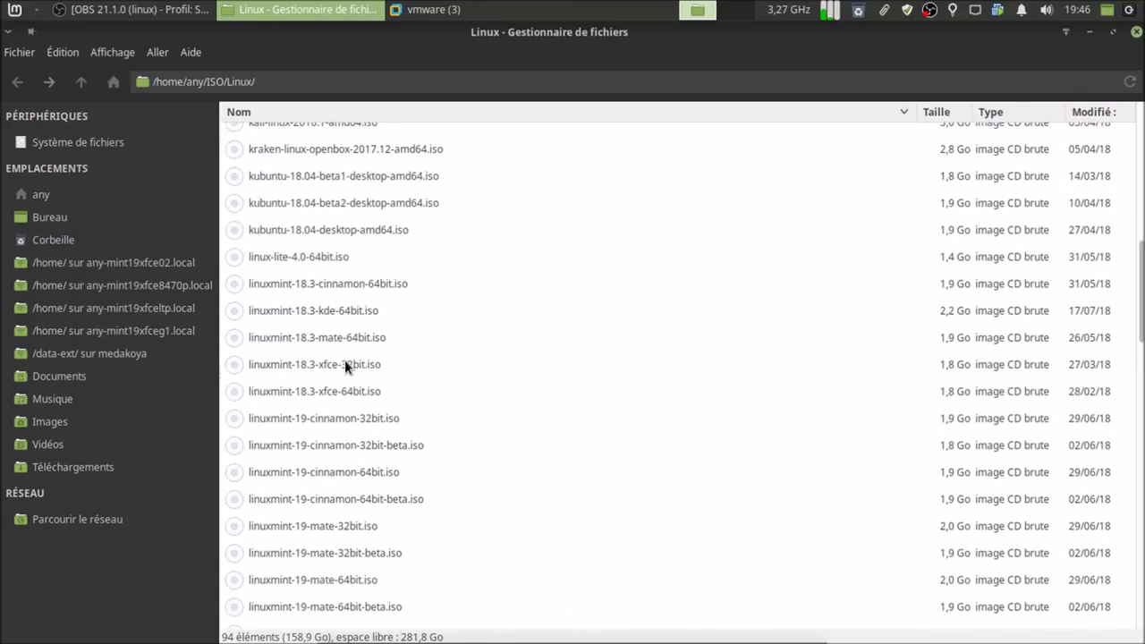
- Look over the linuxmint-19 and LMDE ISO images, then go to the home folder
{"action": "left_click", "coordinate": [332, 483]}
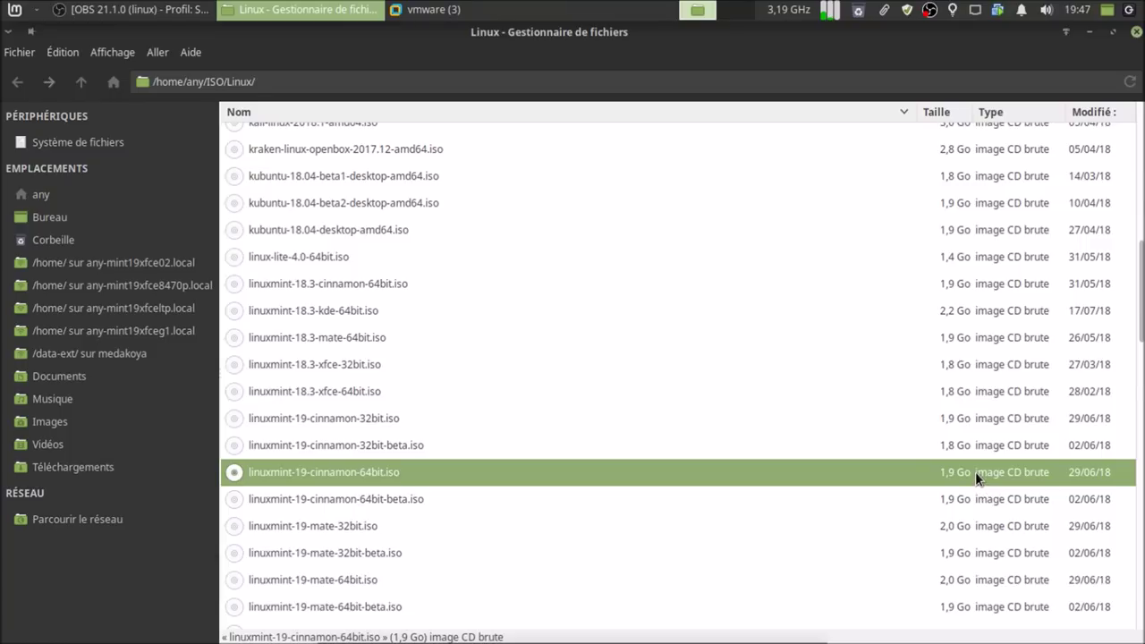
{"action": "scroll", "coordinate": [644, 517], "scroll_direction": "down", "scroll_amount": 5}
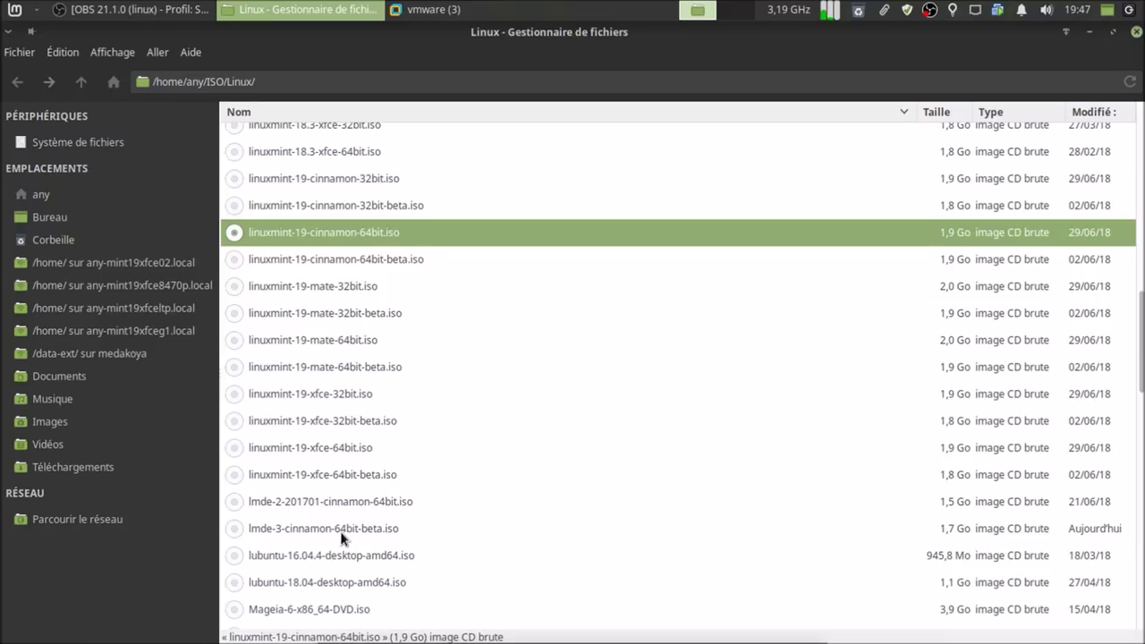
{"action": "left_click", "coordinate": [341, 533]}
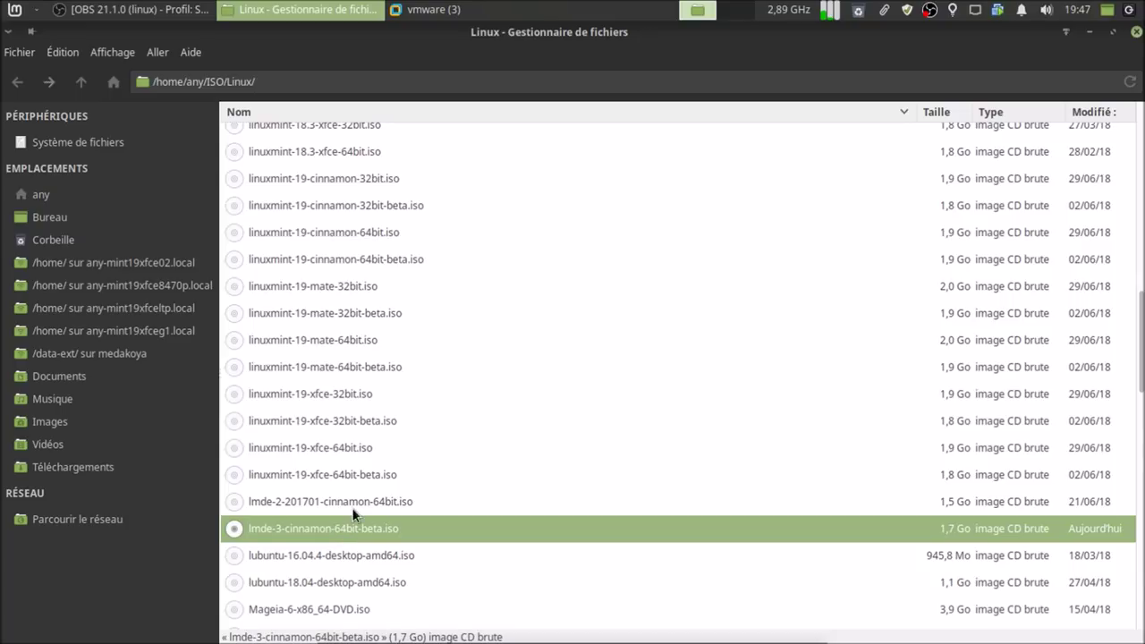
{"action": "left_click", "coordinate": [352, 507]}
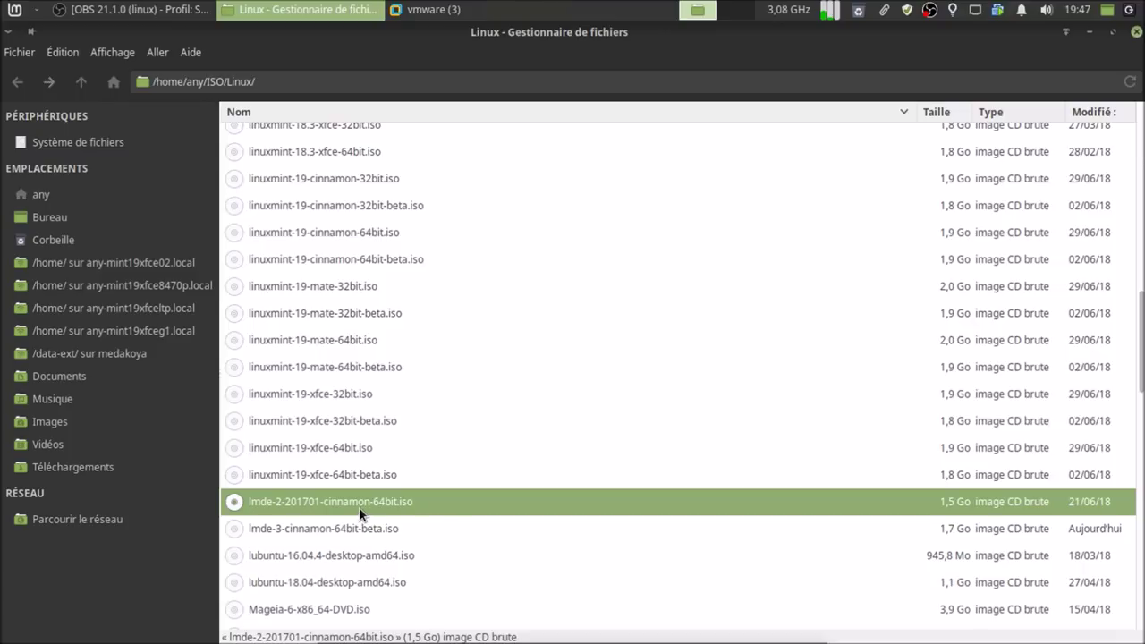
{"action": "left_click", "coordinate": [368, 524]}
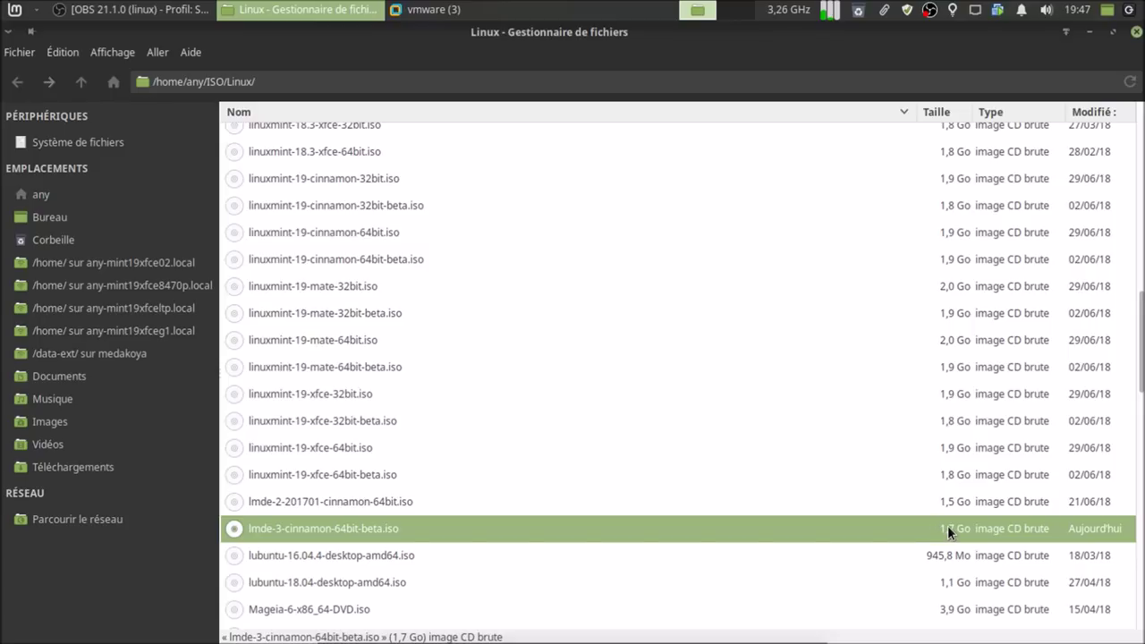
{"action": "left_click", "coordinate": [49, 194]}
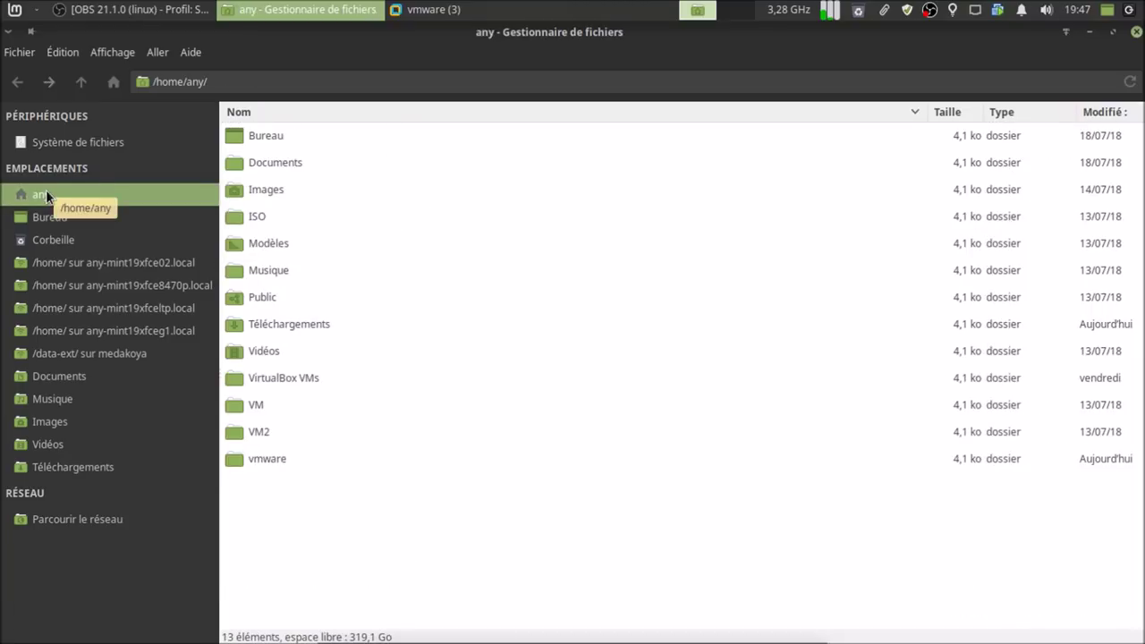
{"action": "left_click", "coordinate": [109, 46]}
{"action": "left_click", "coordinate": [139, 338]}
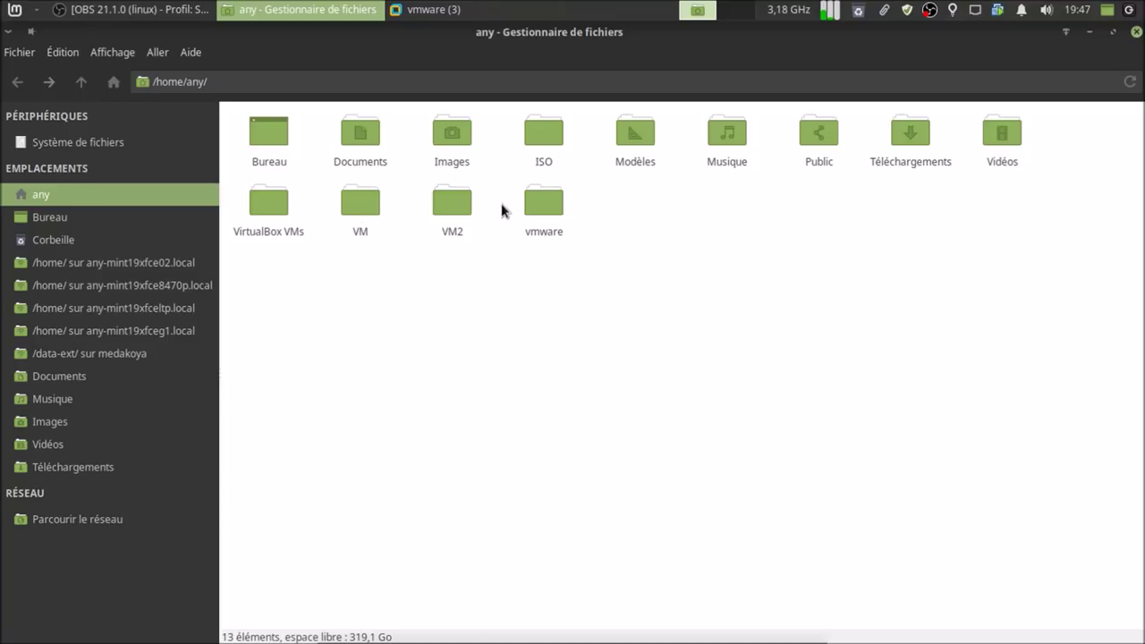
{"action": "double_click", "coordinate": [362, 202]}
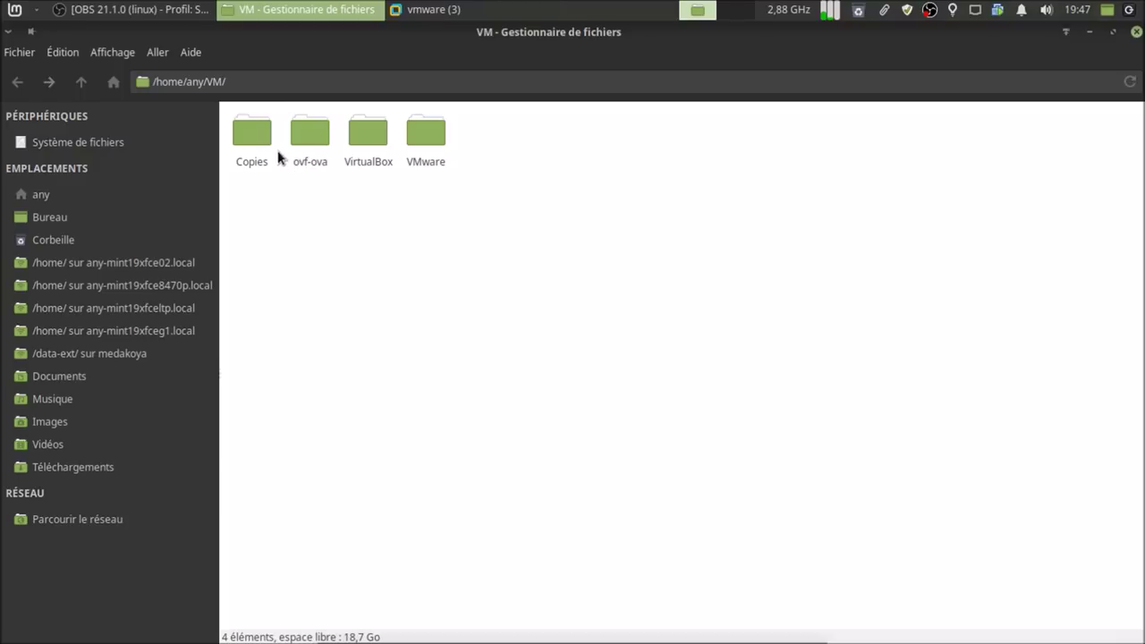
{"action": "double_click", "coordinate": [422, 136]}
{"action": "scroll", "coordinate": [722, 362], "scroll_direction": "down", "scroll_amount": 5}
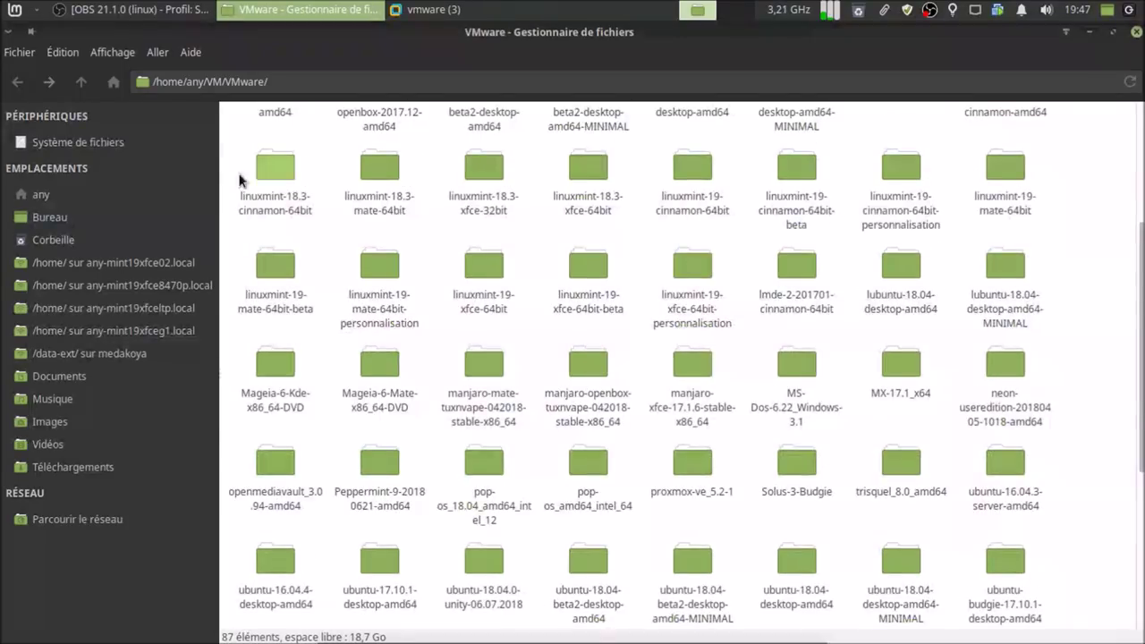
{"action": "left_click", "coordinate": [112, 51]}
{"action": "left_click", "coordinate": [245, 359]}
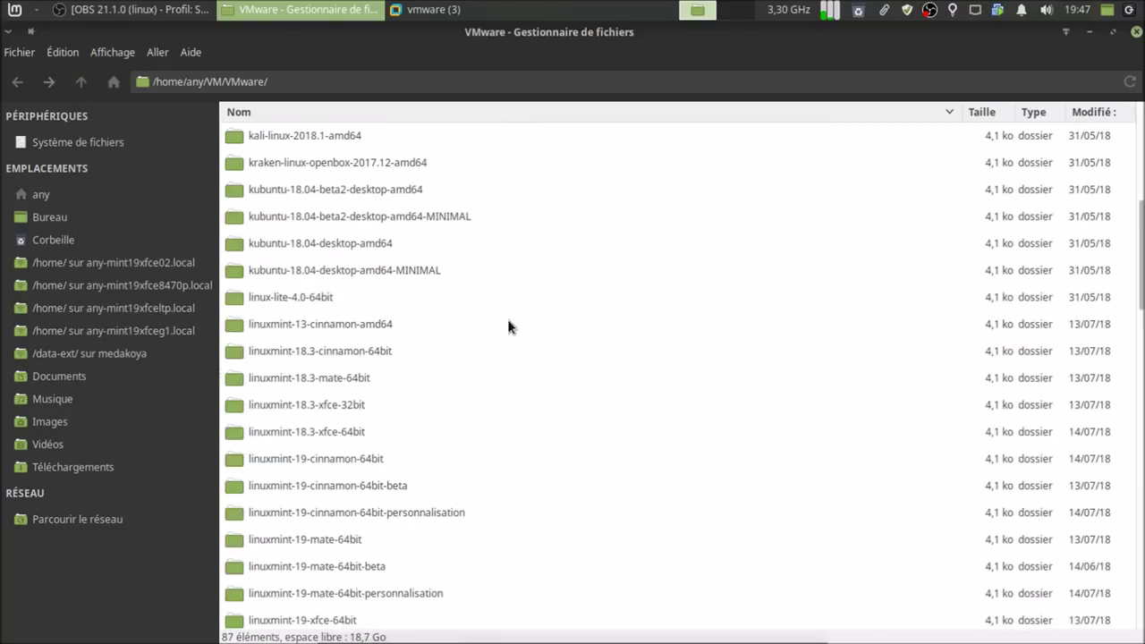
{"action": "left_click", "coordinate": [354, 458]}
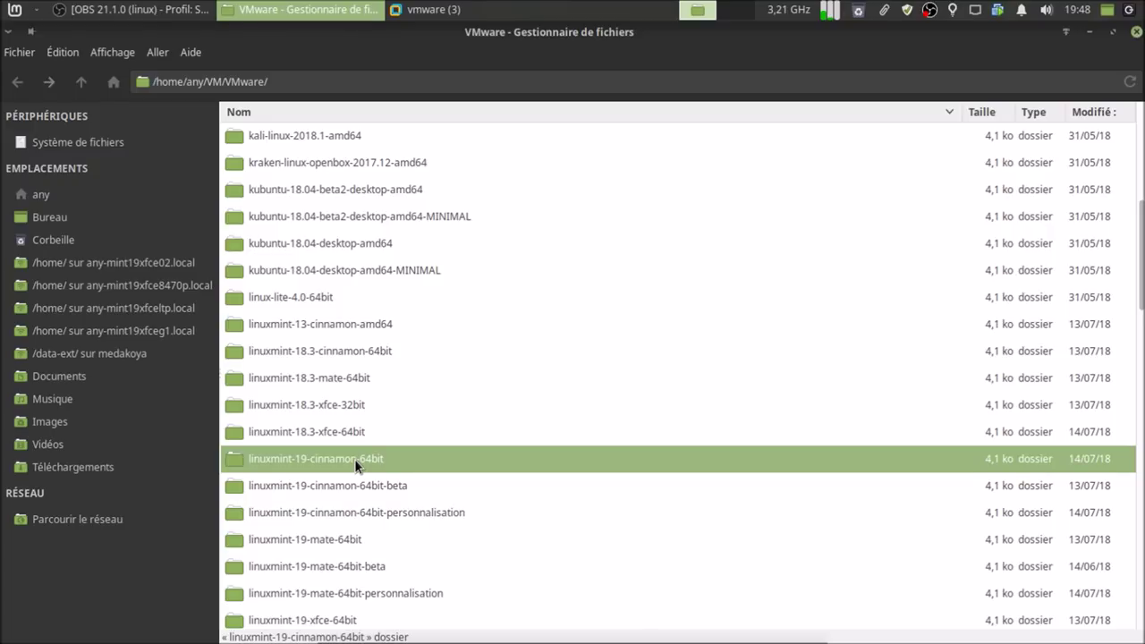
{"action": "double_click", "coordinate": [354, 459]}
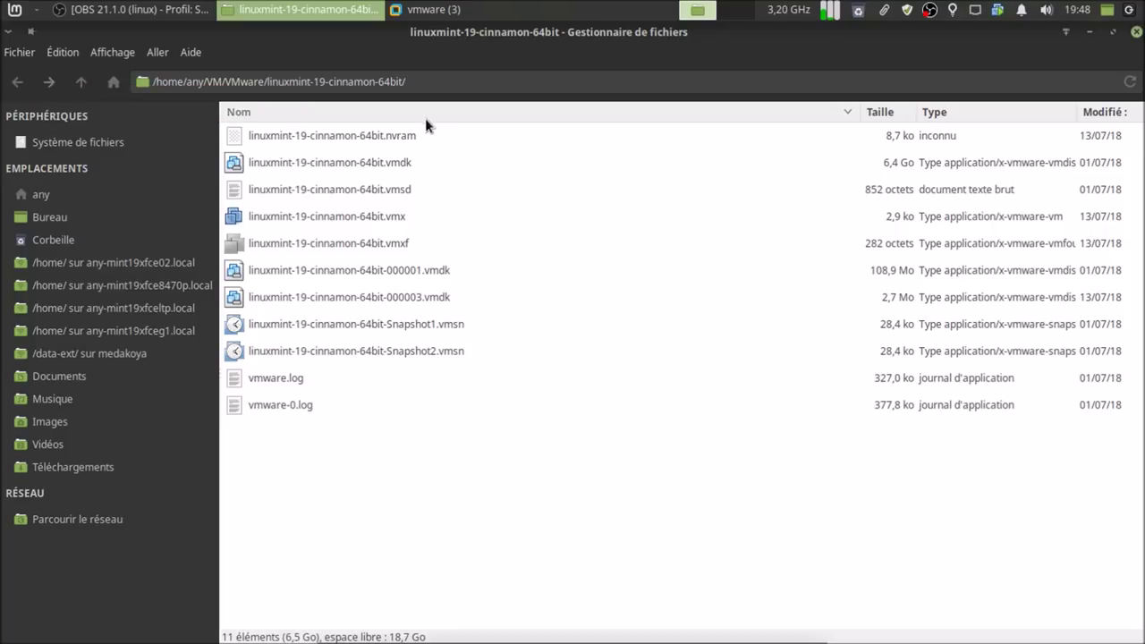
{"action": "left_click", "coordinate": [45, 192]}
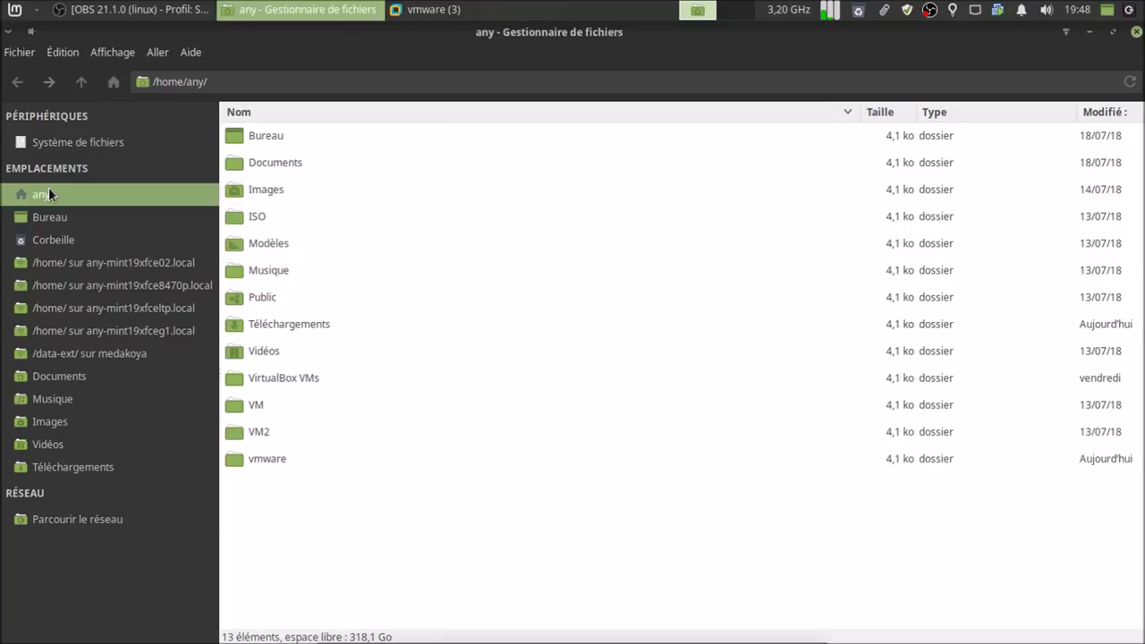
- In ~/vmware, show the linuxmint-19 clone's eight files as icons and check their combined size
{"action": "double_click", "coordinate": [268, 461]}
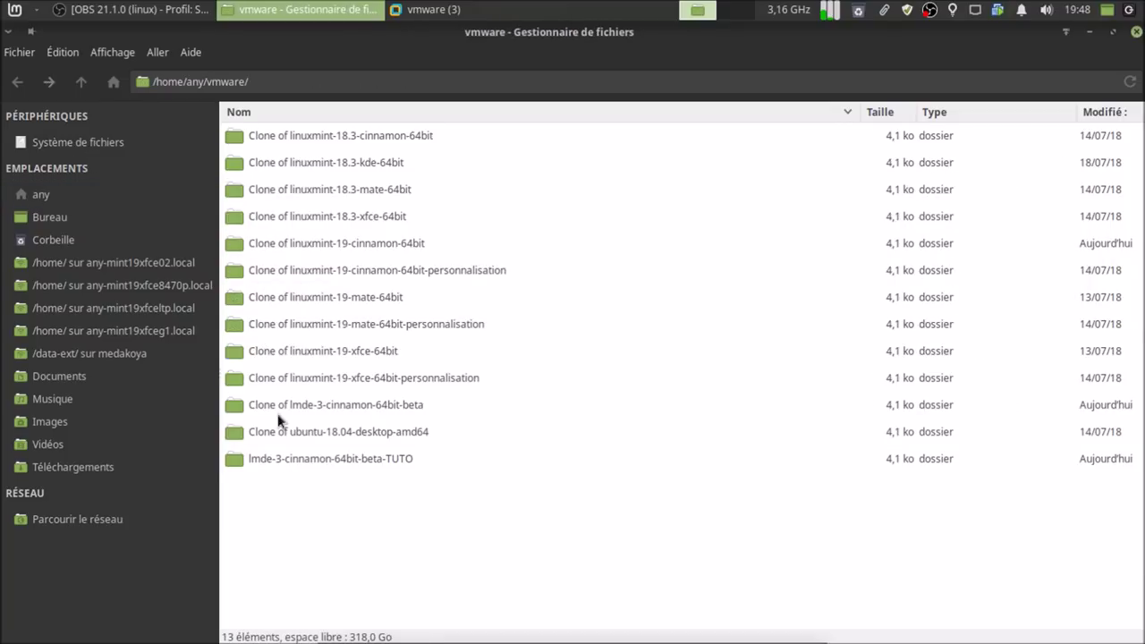
{"action": "left_click", "coordinate": [318, 242]}
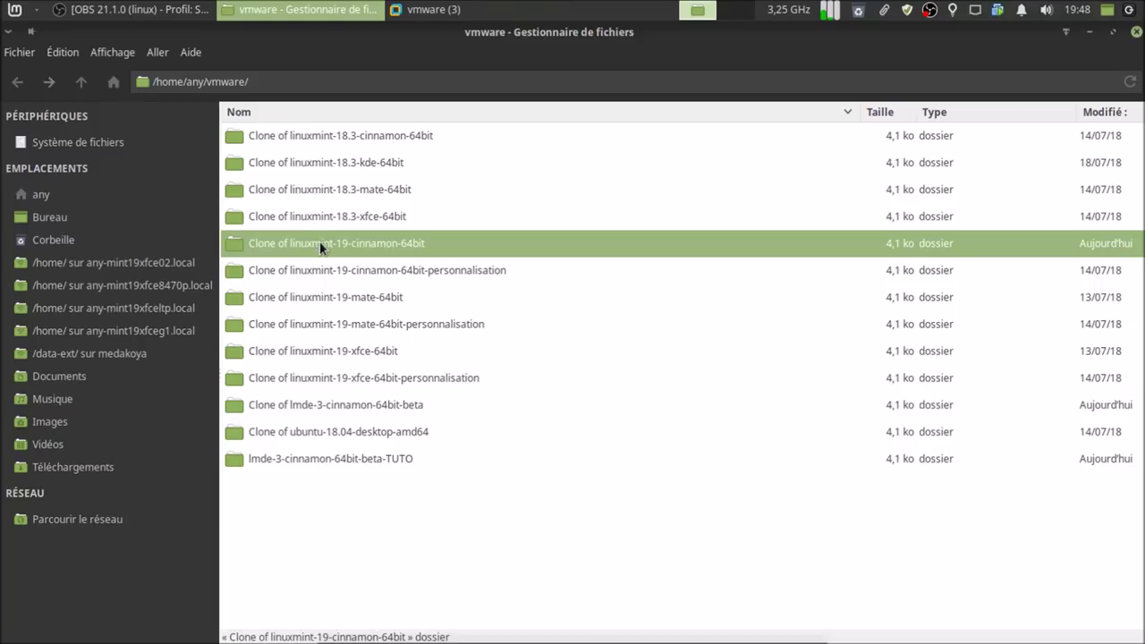
{"action": "double_click", "coordinate": [319, 242]}
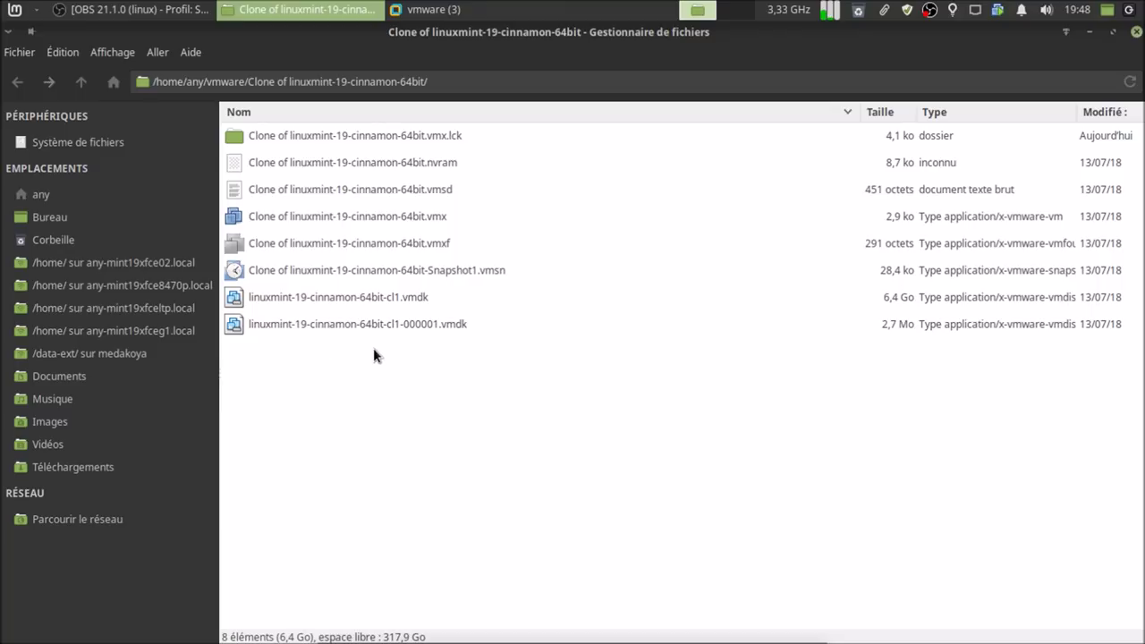
{"action": "left_click", "coordinate": [110, 55]}
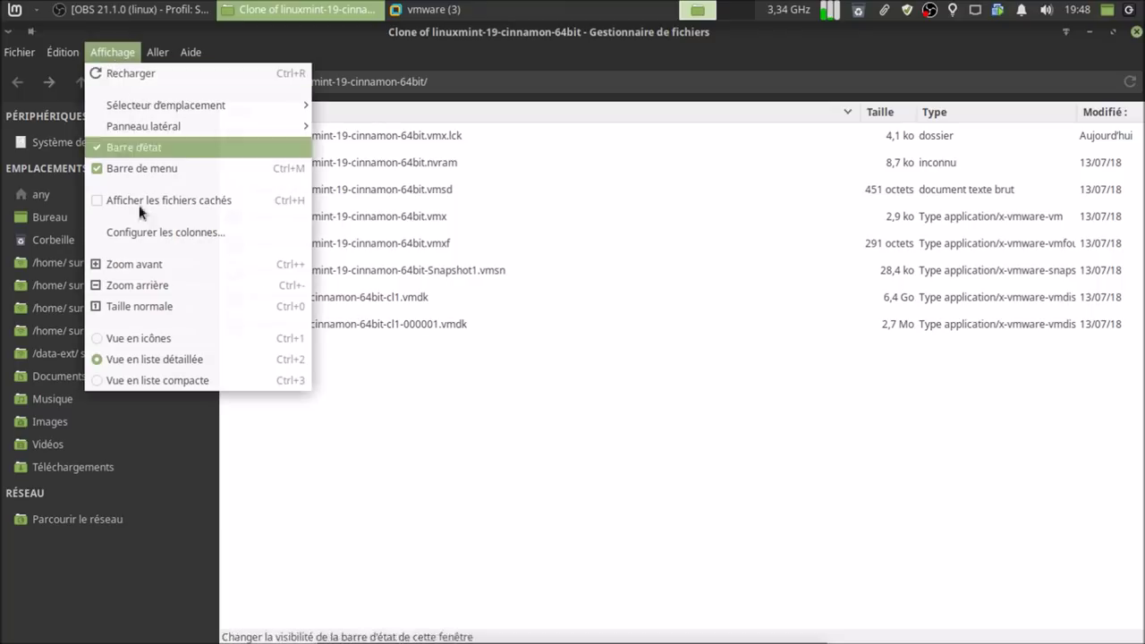
{"action": "left_click", "coordinate": [158, 340]}
{"action": "left_click_drag", "start_coordinate": [254, 230], "coordinate": [977, 150]}
{"action": "right_click", "coordinate": [984, 148]}
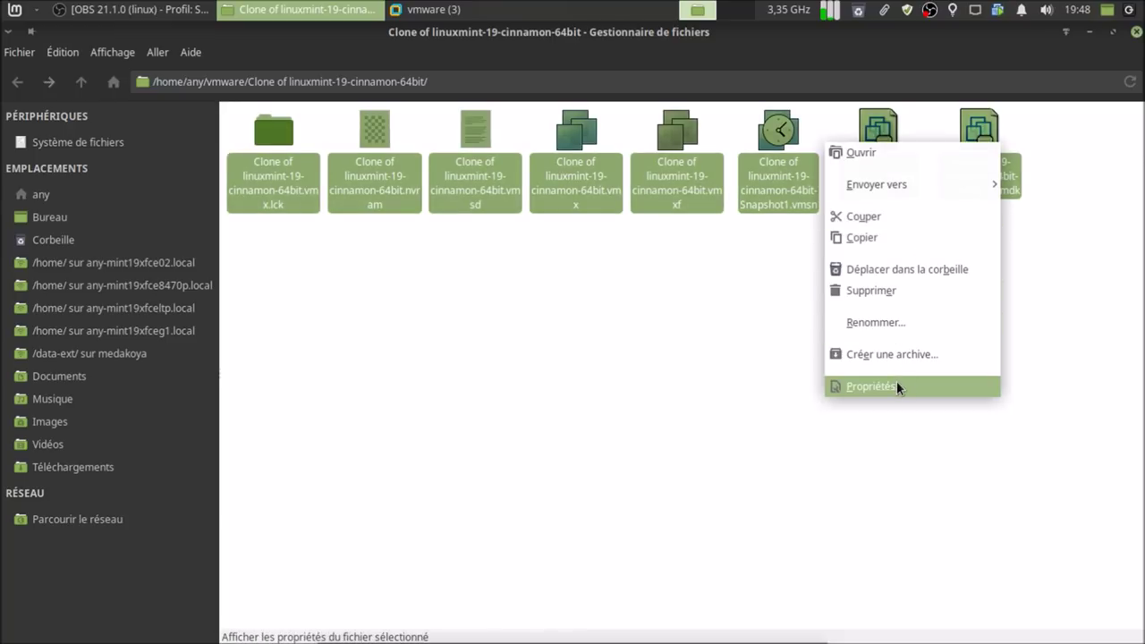
{"action": "left_click", "coordinate": [896, 385]}
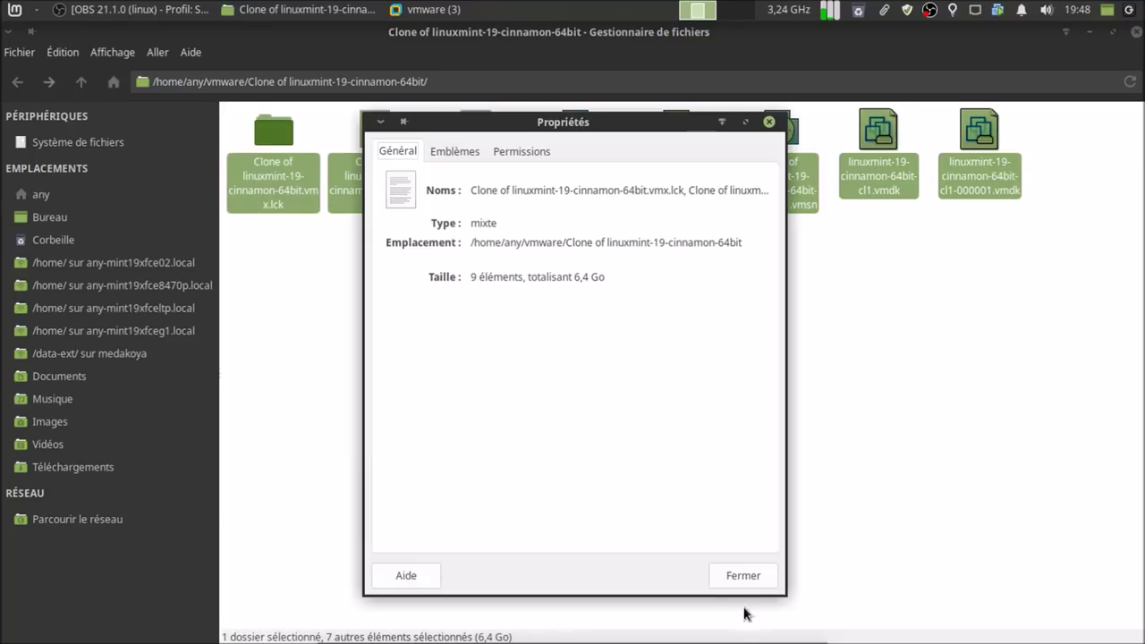
{"action": "left_click", "coordinate": [742, 575]}
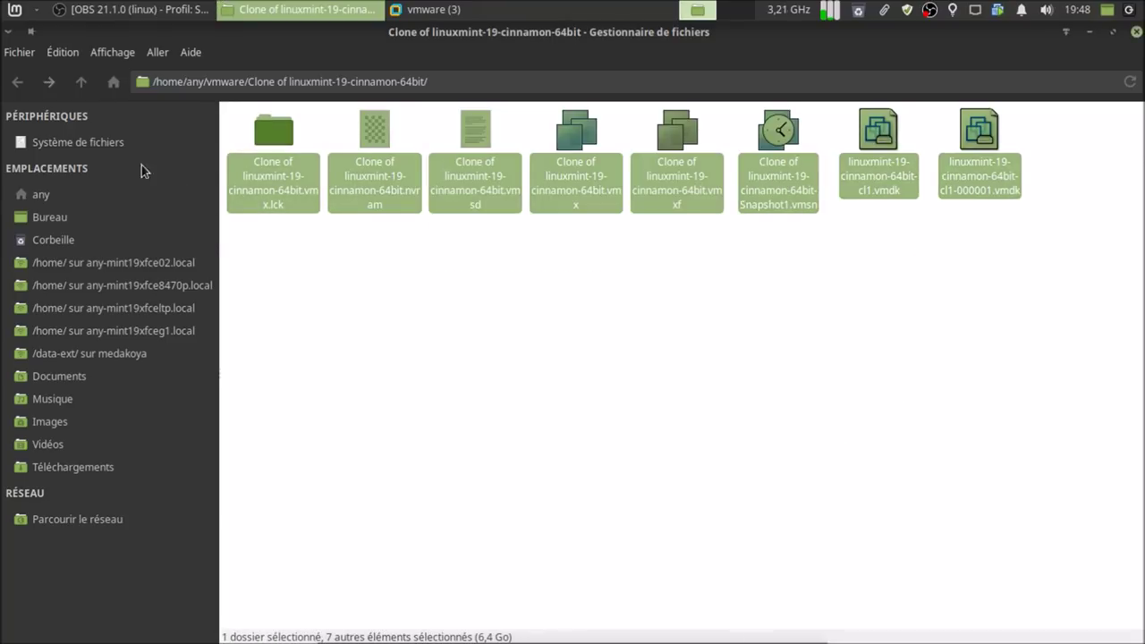
- View the Propriétés of the Clone of linuxmint-19-cinnamon-64bit folder
{"action": "left_click", "coordinate": [18, 85]}
{"action": "right_click", "coordinate": [581, 197]}
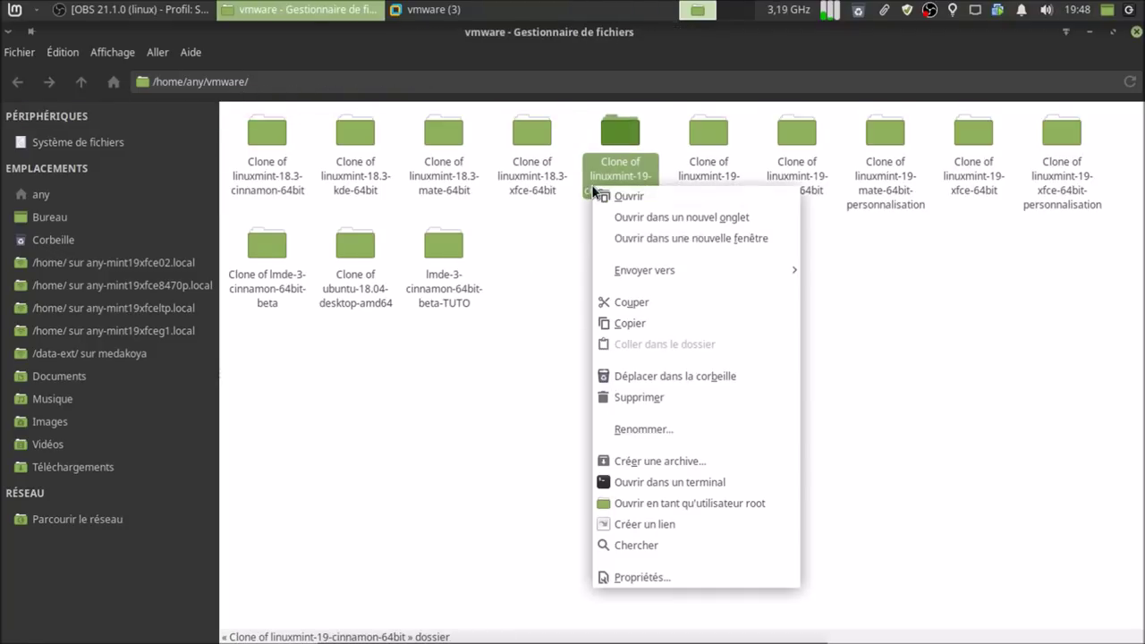
{"action": "left_click", "coordinate": [660, 573]}
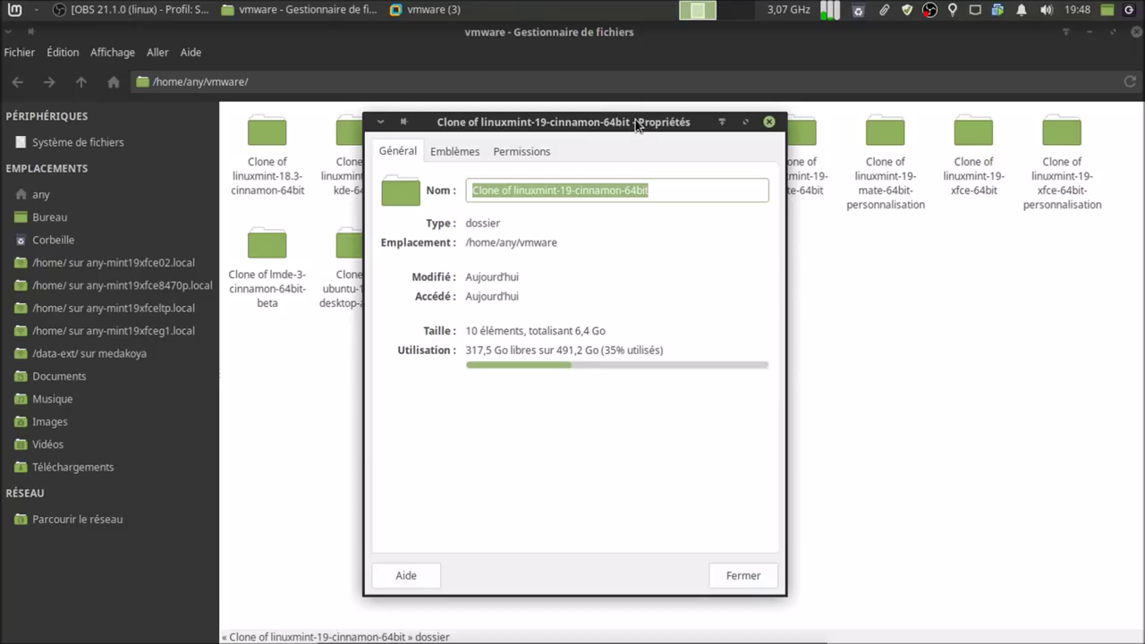
{"action": "left_click_drag", "start_coordinate": [636, 126], "coordinate": [745, 122]}
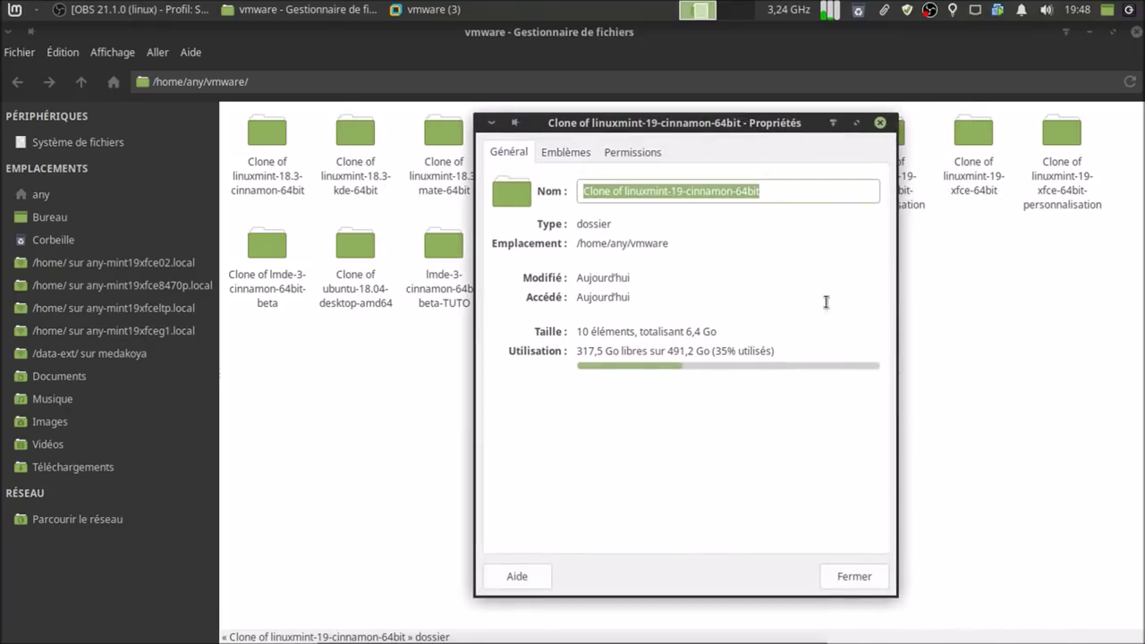
{"action": "left_click", "coordinate": [866, 578]}
{"action": "left_click", "coordinate": [591, 491]}
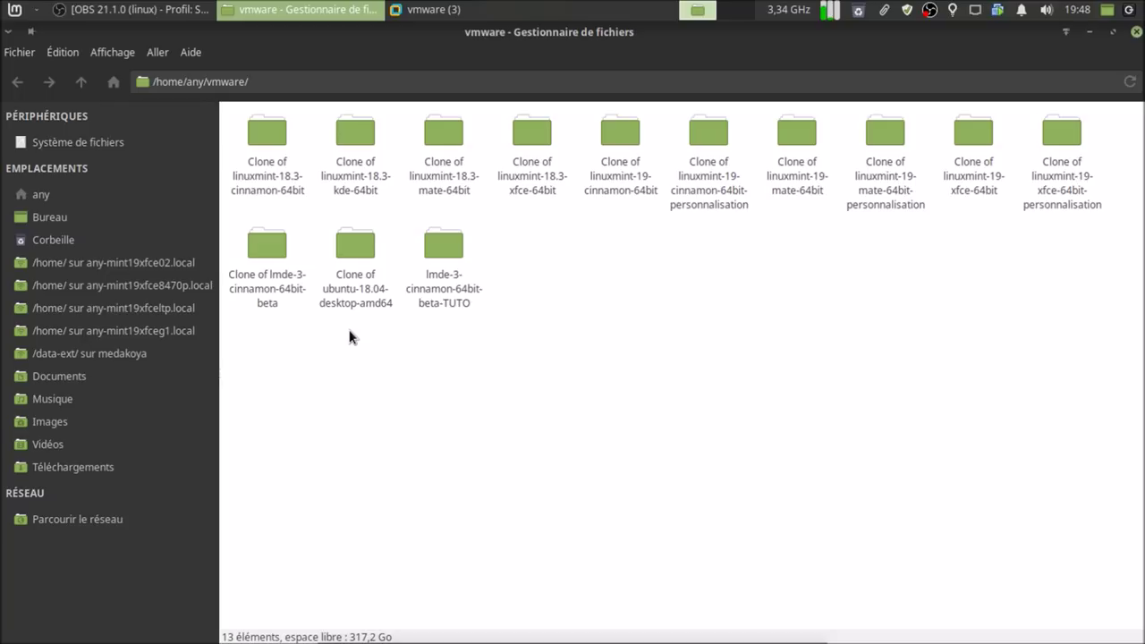
- View the size and Propriétés of the Clone of lmde-3-cinnamon-64bit-beta folder
{"action": "left_click", "coordinate": [274, 288]}
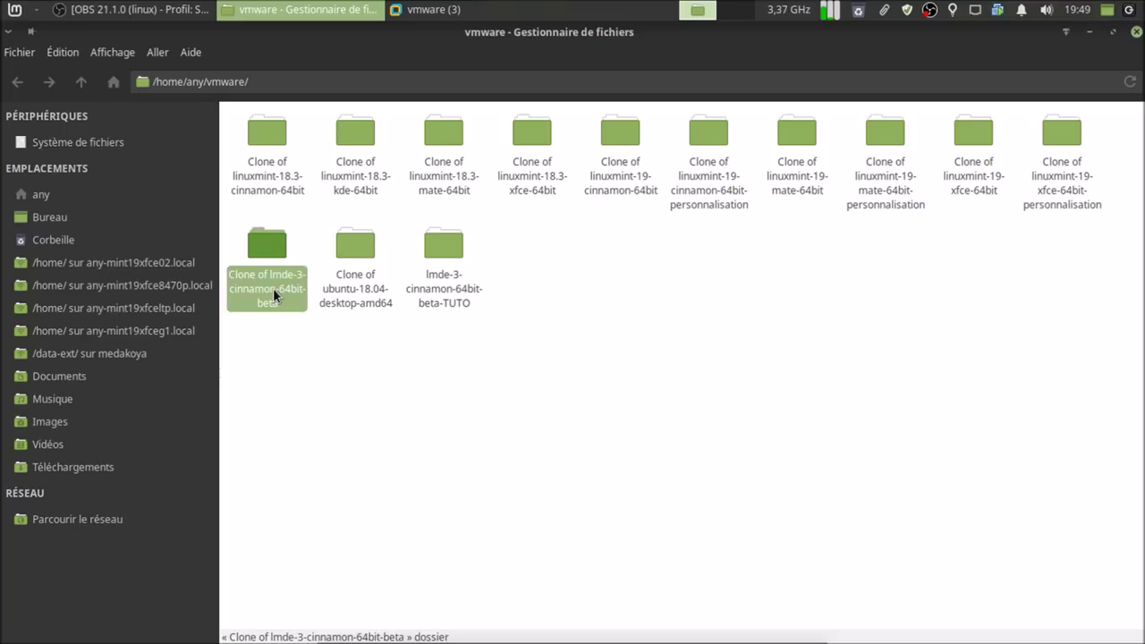
{"action": "right_click", "coordinate": [274, 288]}
{"action": "left_click", "coordinate": [348, 632]}
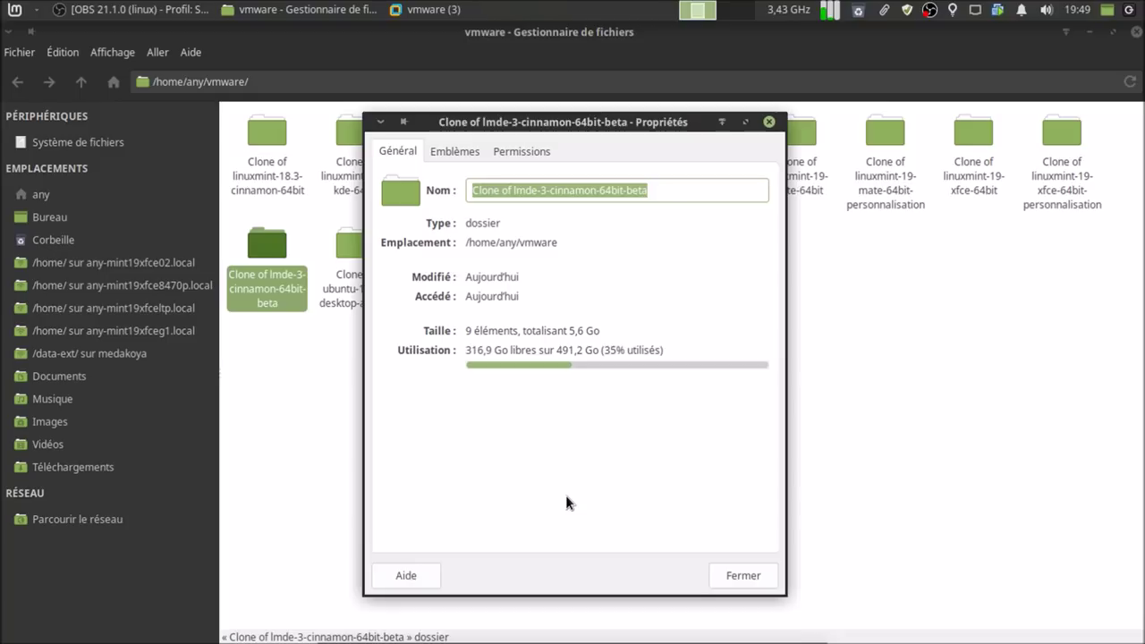
{"action": "left_click", "coordinate": [732, 576]}
{"action": "left_click", "coordinate": [330, 380]}
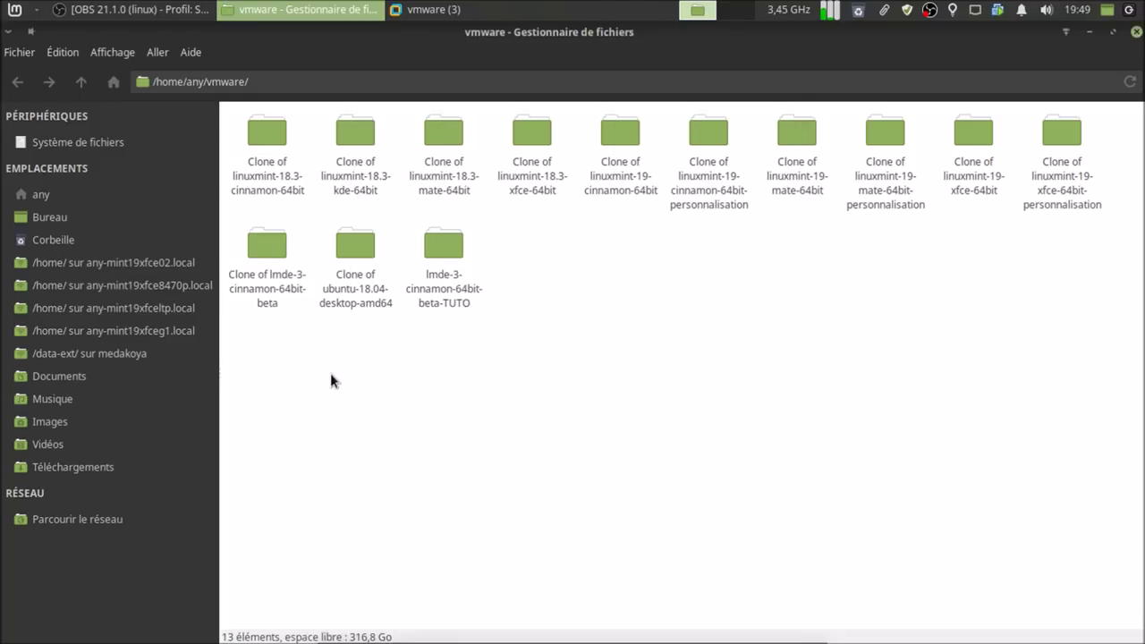
- Return to the 'any' home folder and list the three VMware Workstation windows via 'vmware (3)'
{"action": "left_click", "coordinate": [63, 197]}
{"action": "left_click", "coordinate": [561, 451]}
{"action": "left_click", "coordinate": [443, 12]}
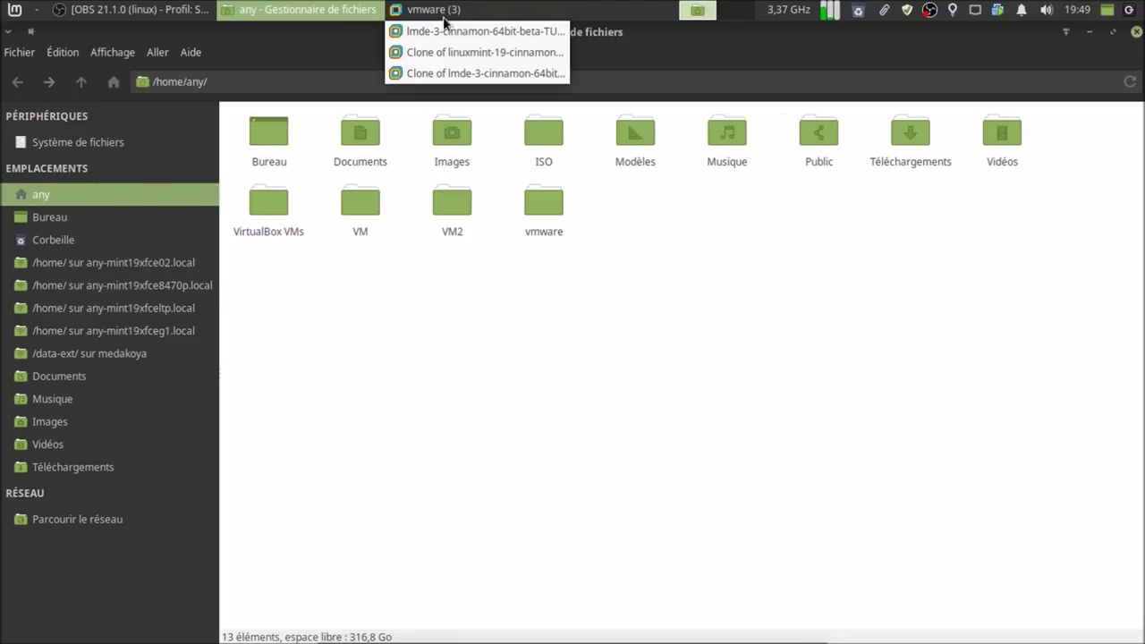
- Switch to the lmde-3-cinnamon-64bit-beta-TUTO window and confirm the restart in 'Installation terminée'
{"action": "left_click", "coordinate": [445, 28]}
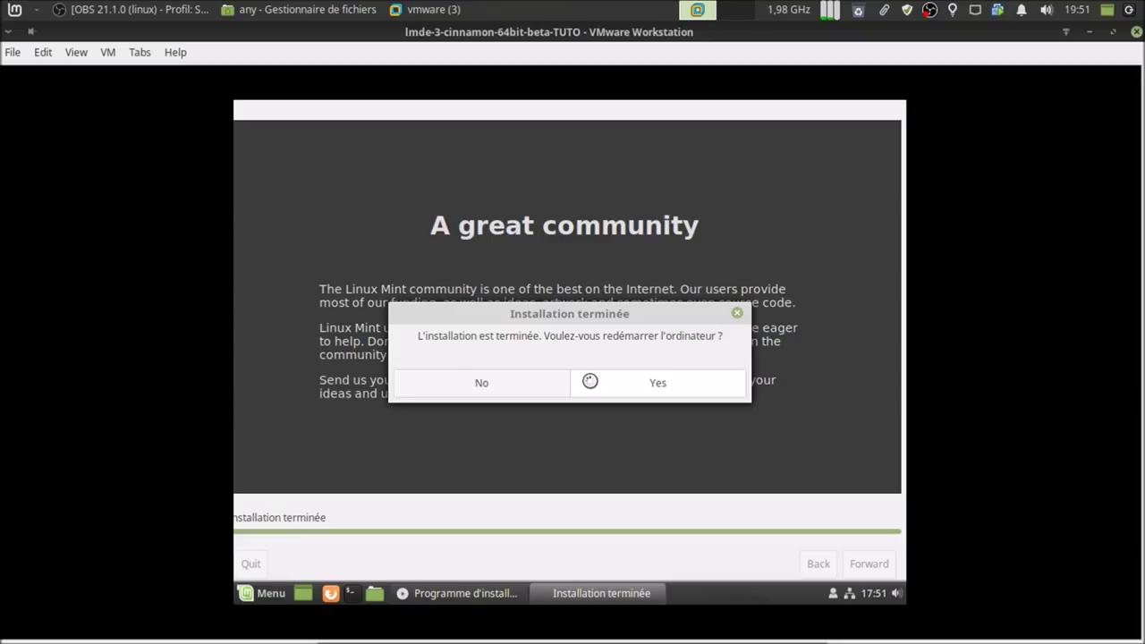
{"action": "left_click", "coordinate": [617, 382]}
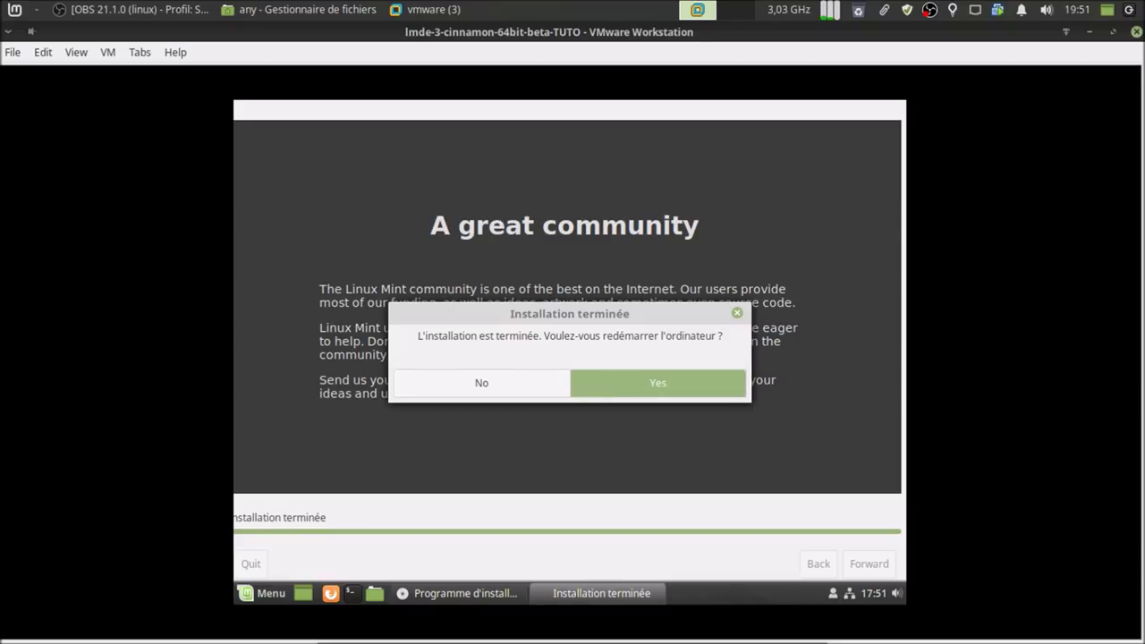